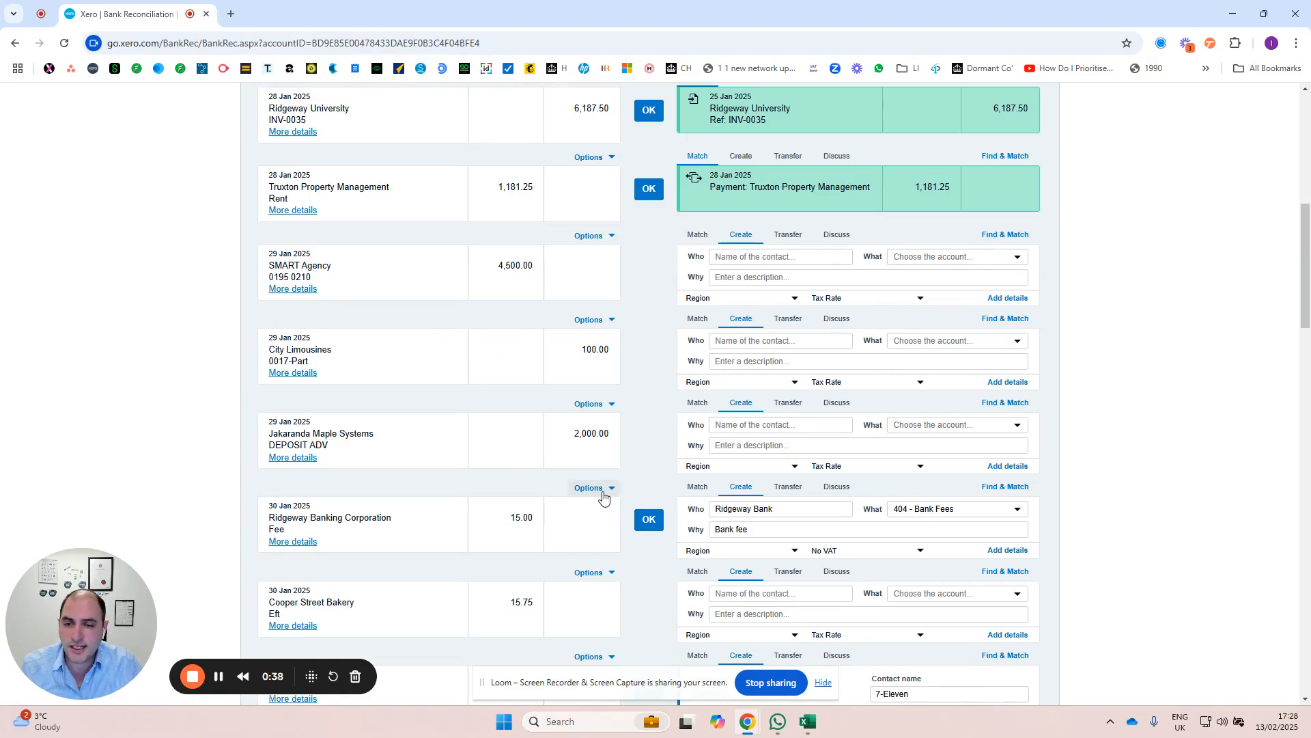
Step: Start creating a bank rule from the 30 Jan Ridgeway Banking Corporation fee statement line
click(591, 489)
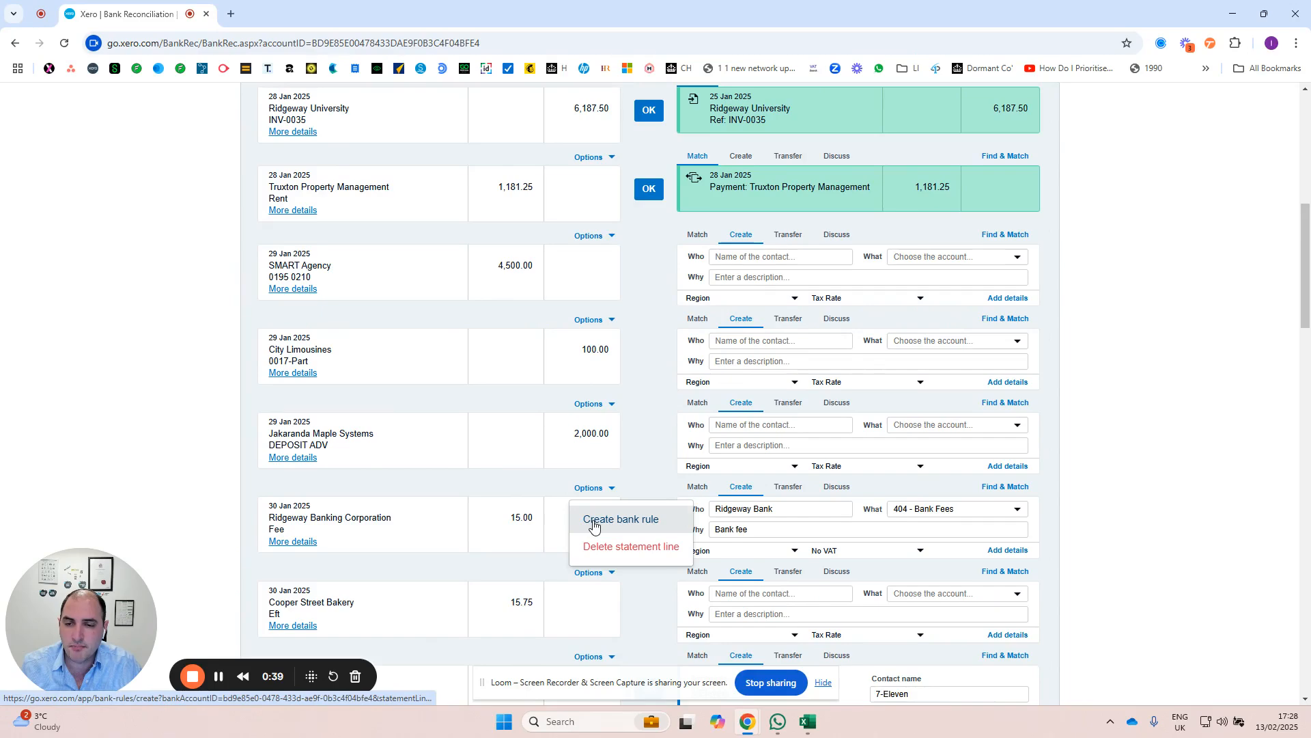
click(593, 520)
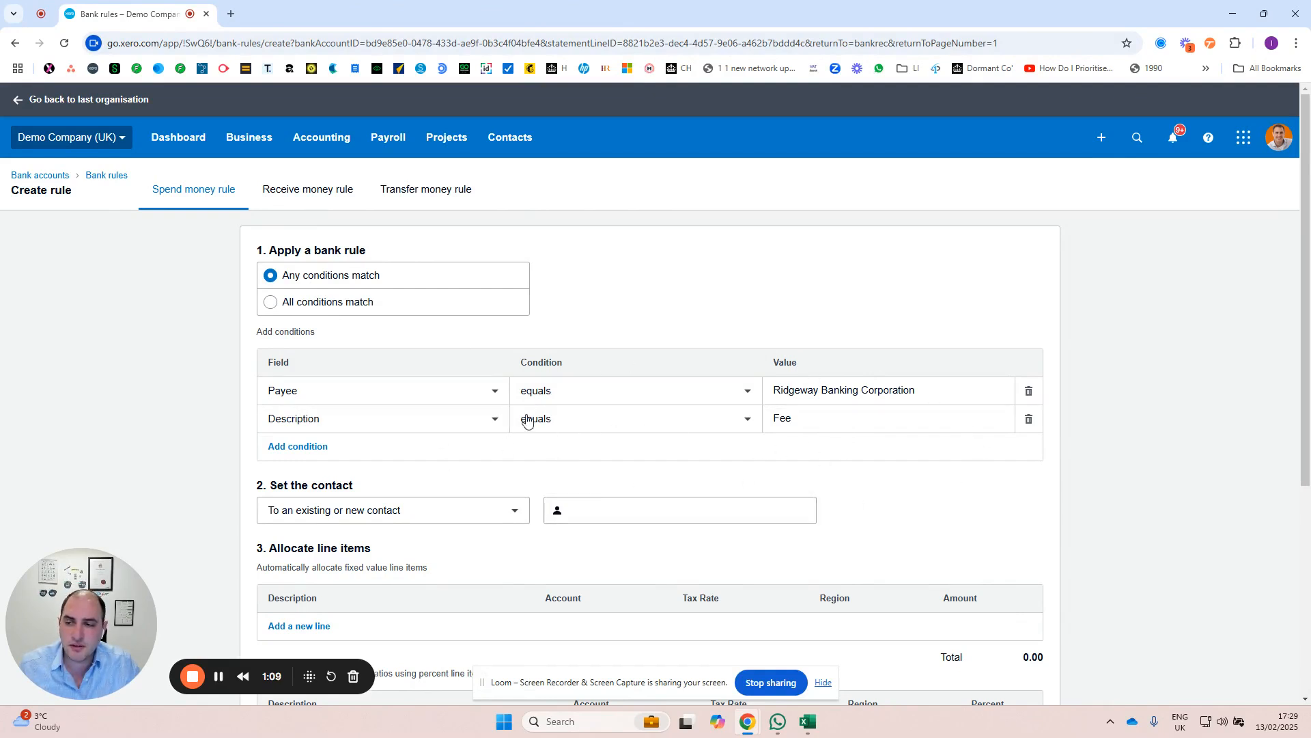
Step: Try the rule with All conditions match, and set it back to Any conditions match
click(271, 304)
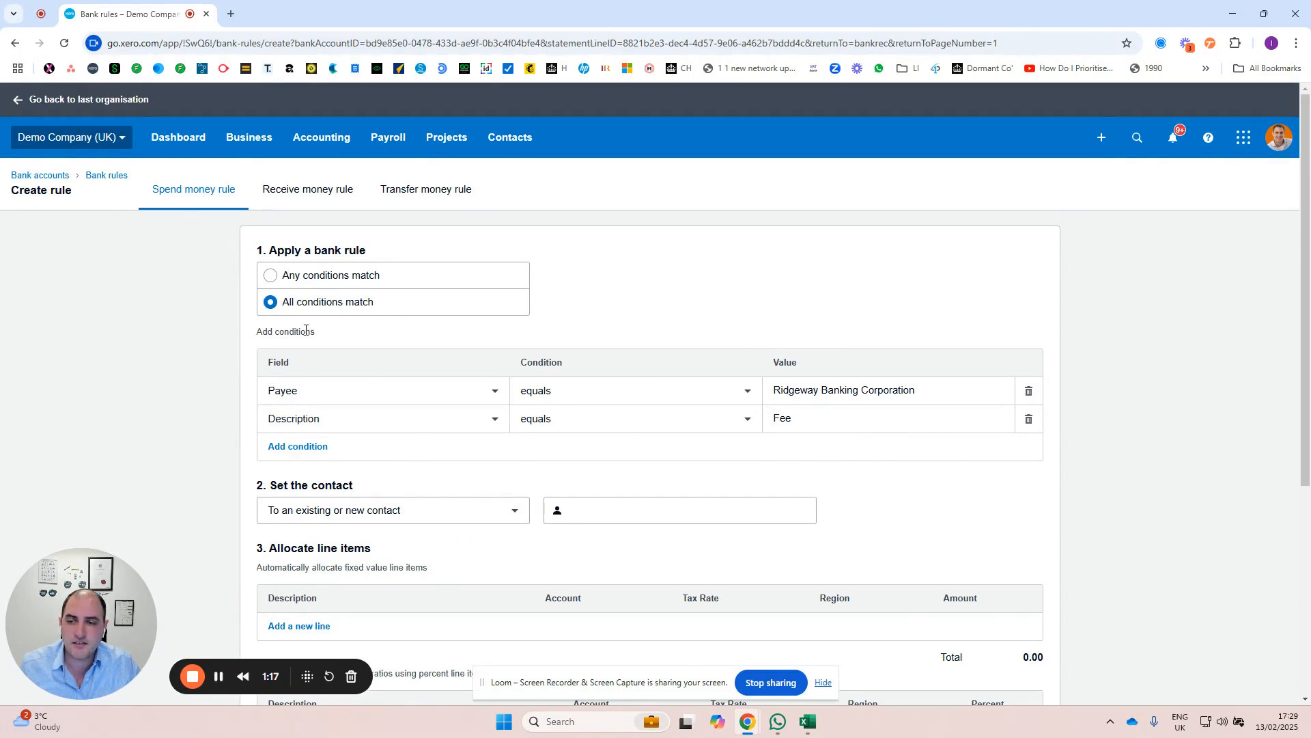
click(275, 276)
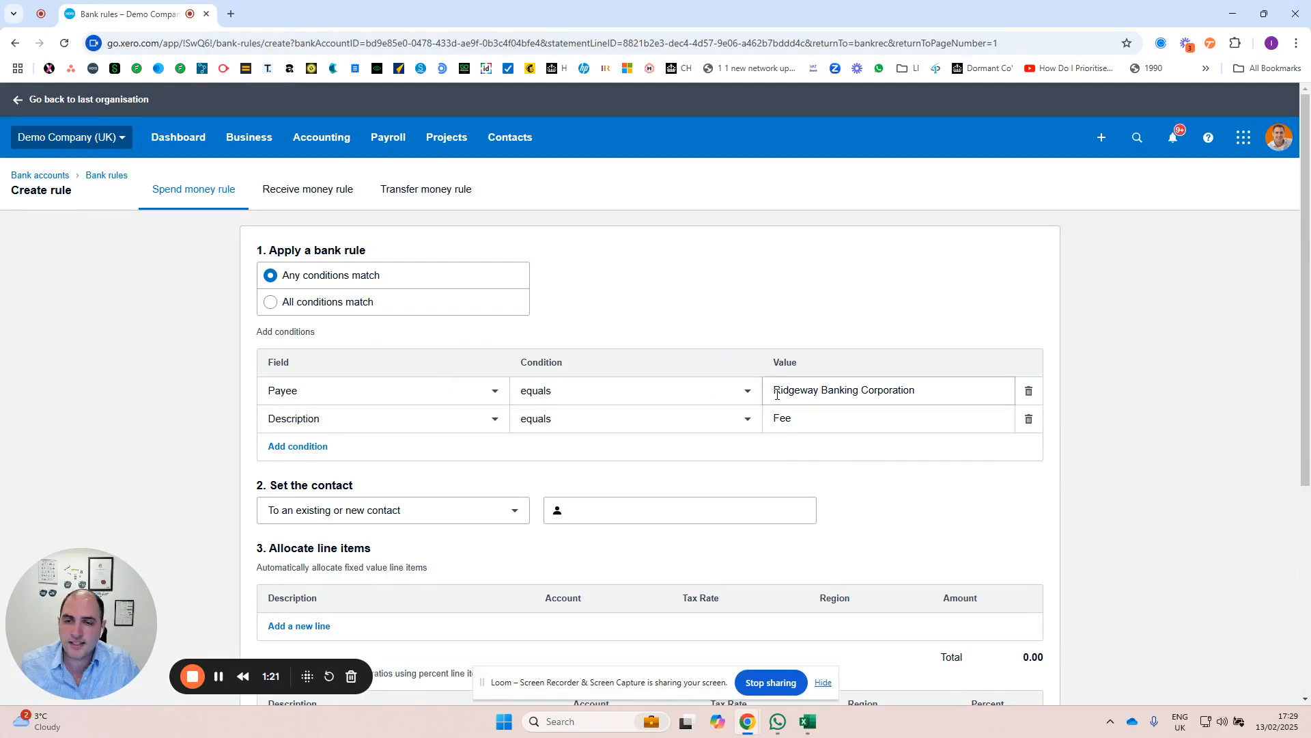
Step: Examine the payee condition's field, comparison and value settings, and the options for setting the rule's contact
click(441, 400)
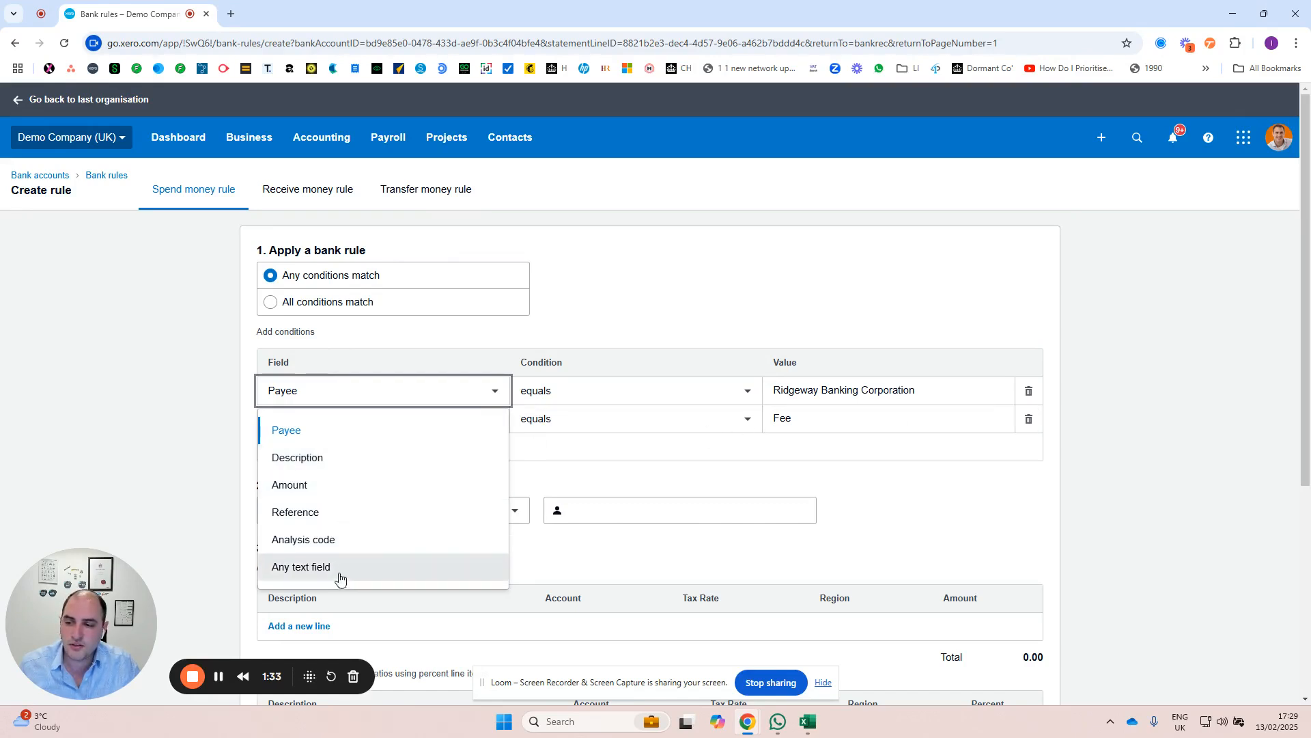
click(701, 317)
click(687, 392)
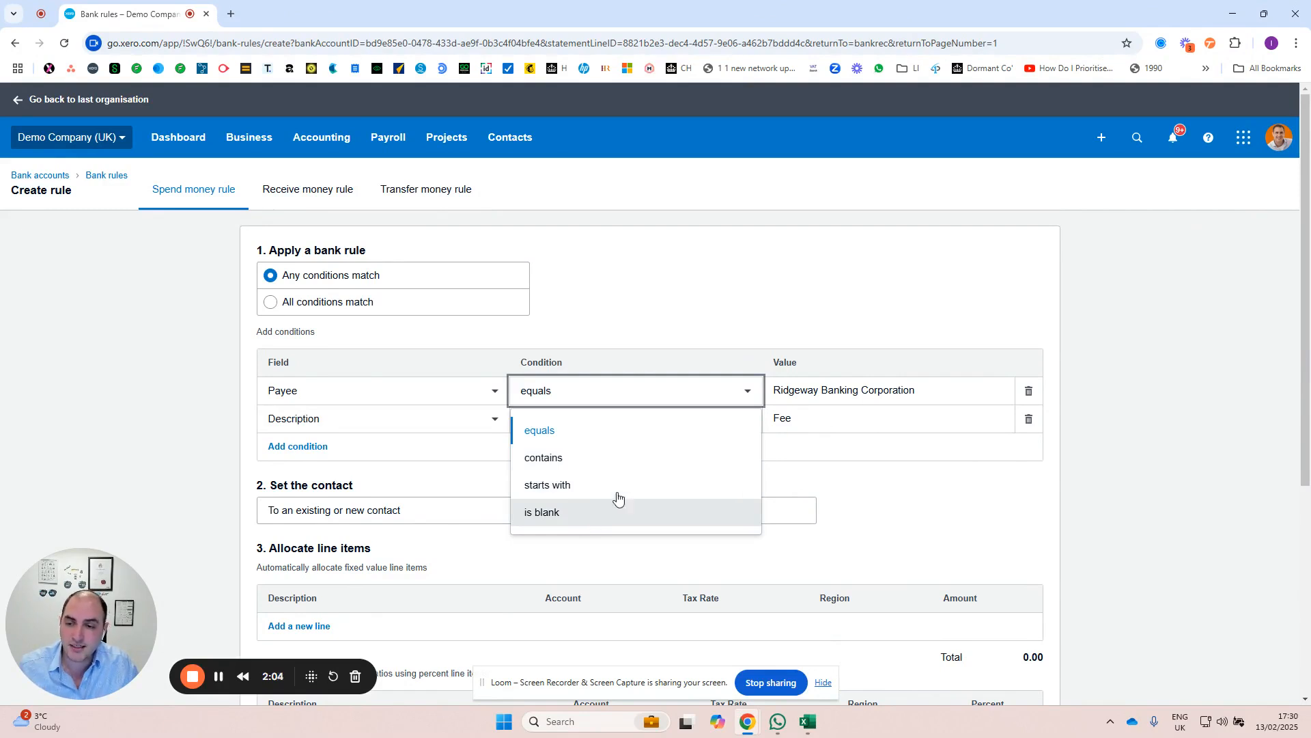
click(810, 289)
click(880, 393)
triple_click(879, 394)
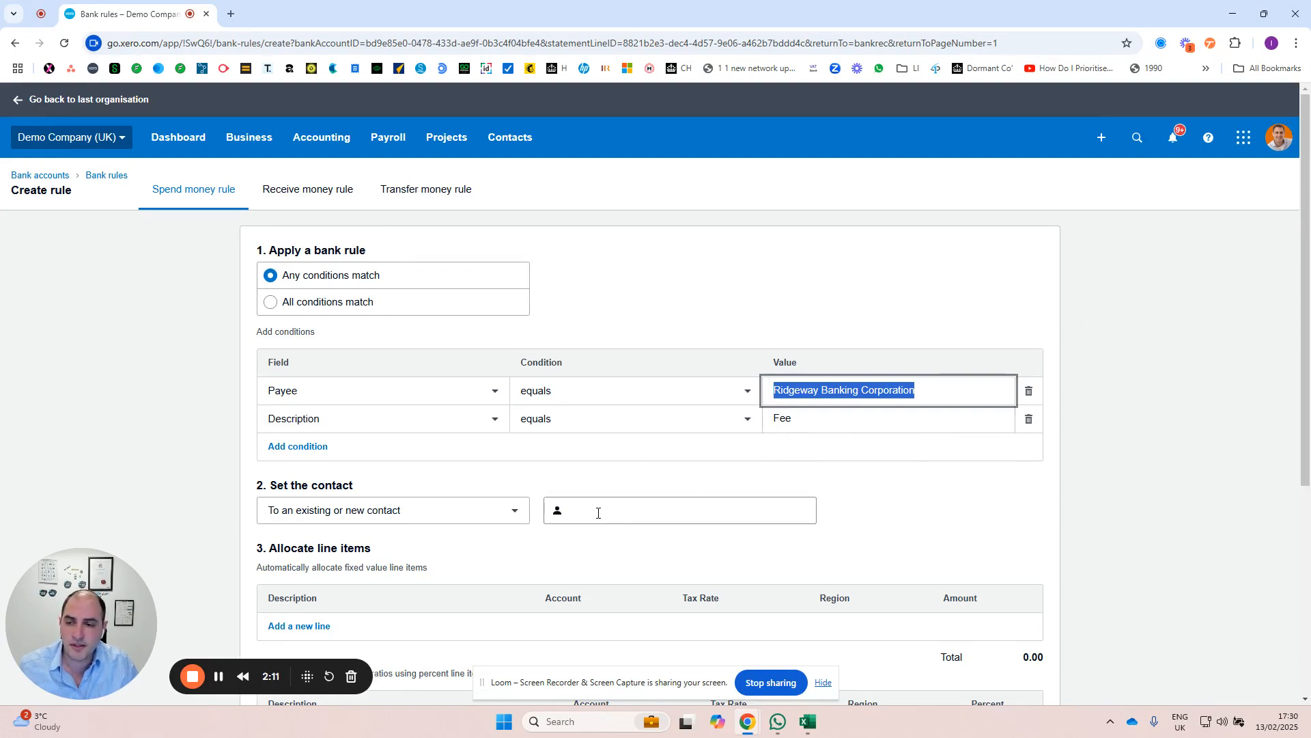
click(373, 517)
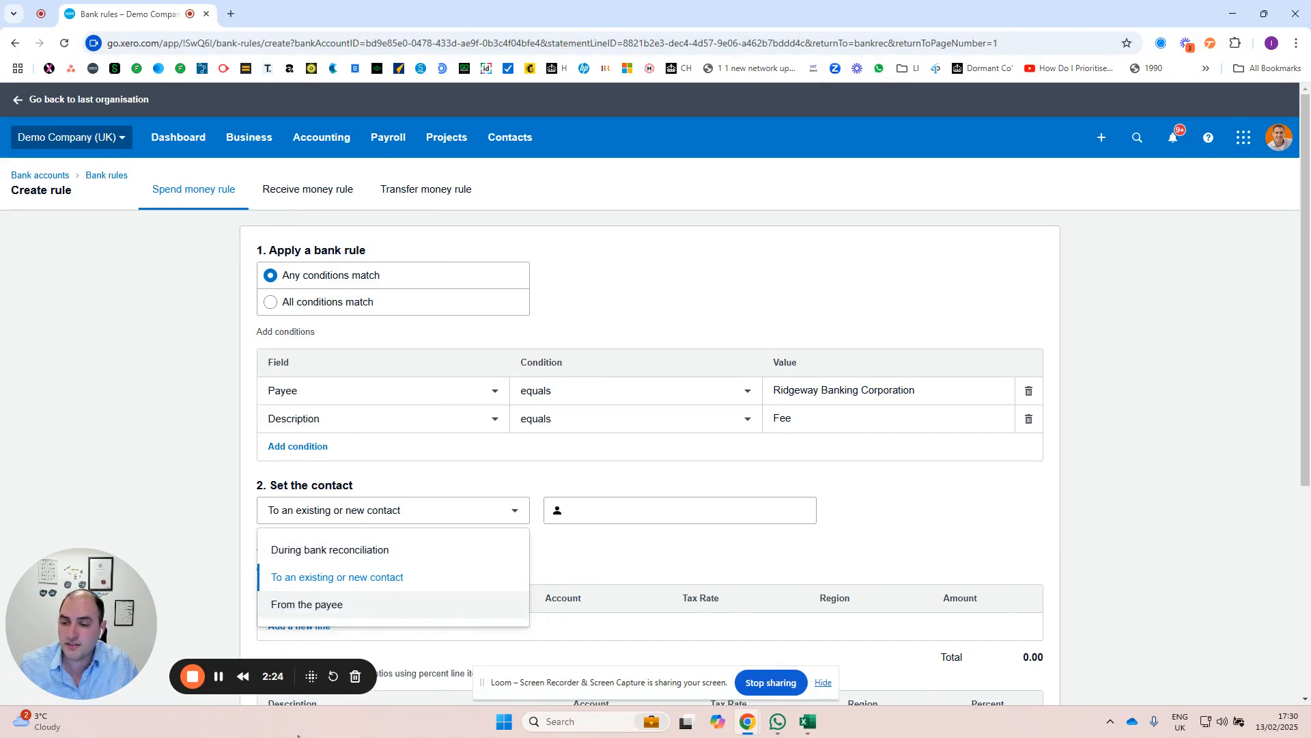
click(657, 559)
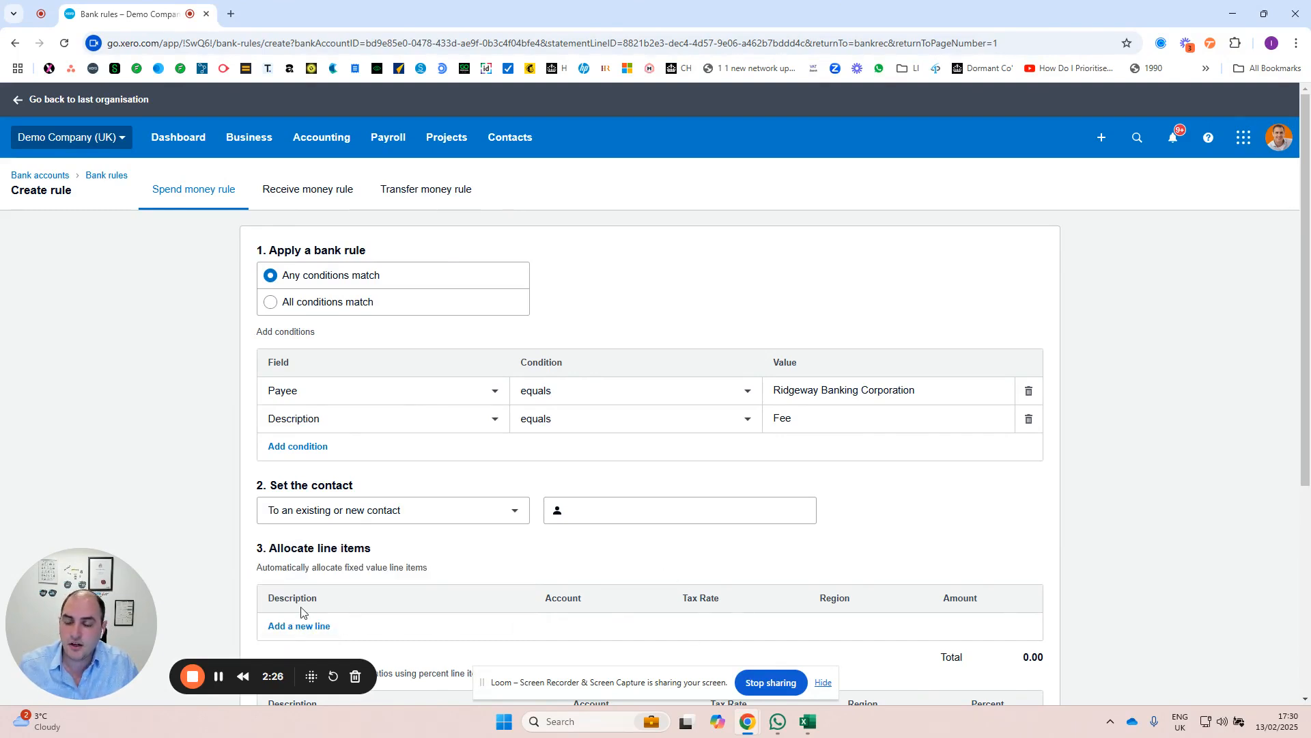
Step: Try adding an empty fixed value line item to the rule, inspect its fields and delete it again
scroll(301, 612, down, 3)
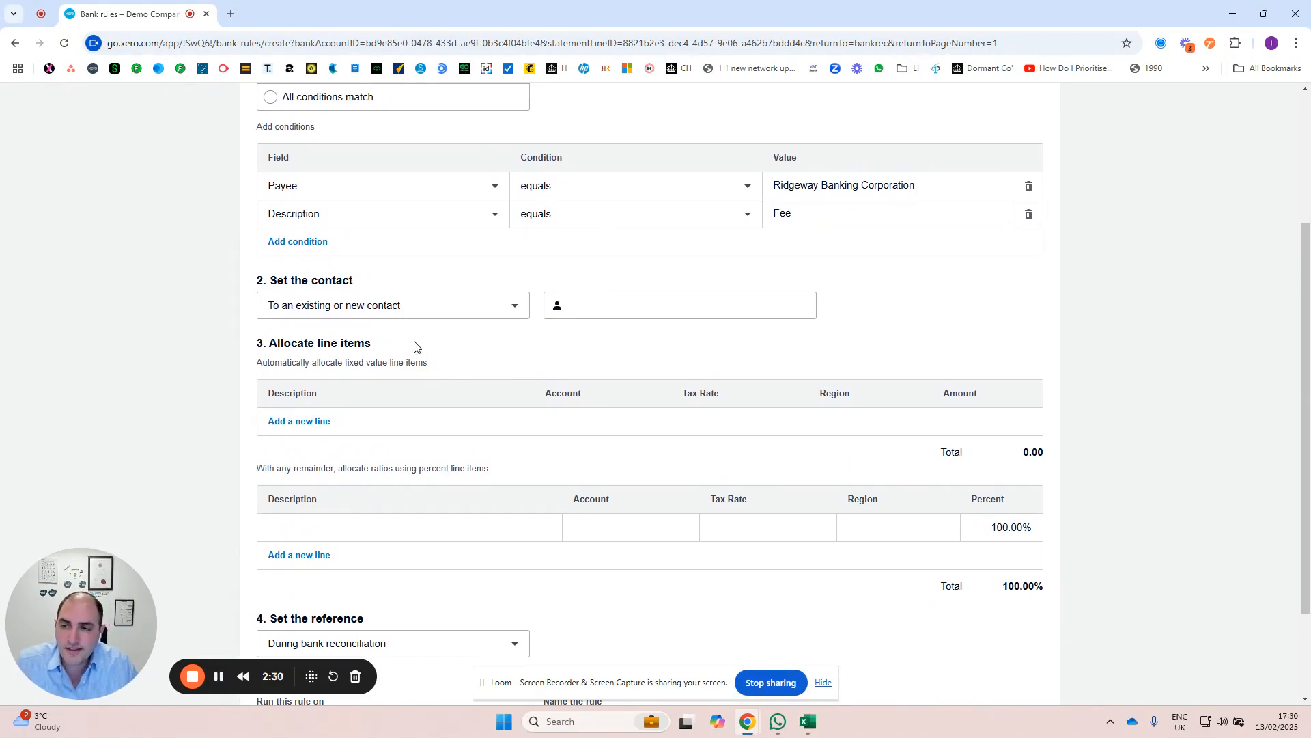
click(292, 419)
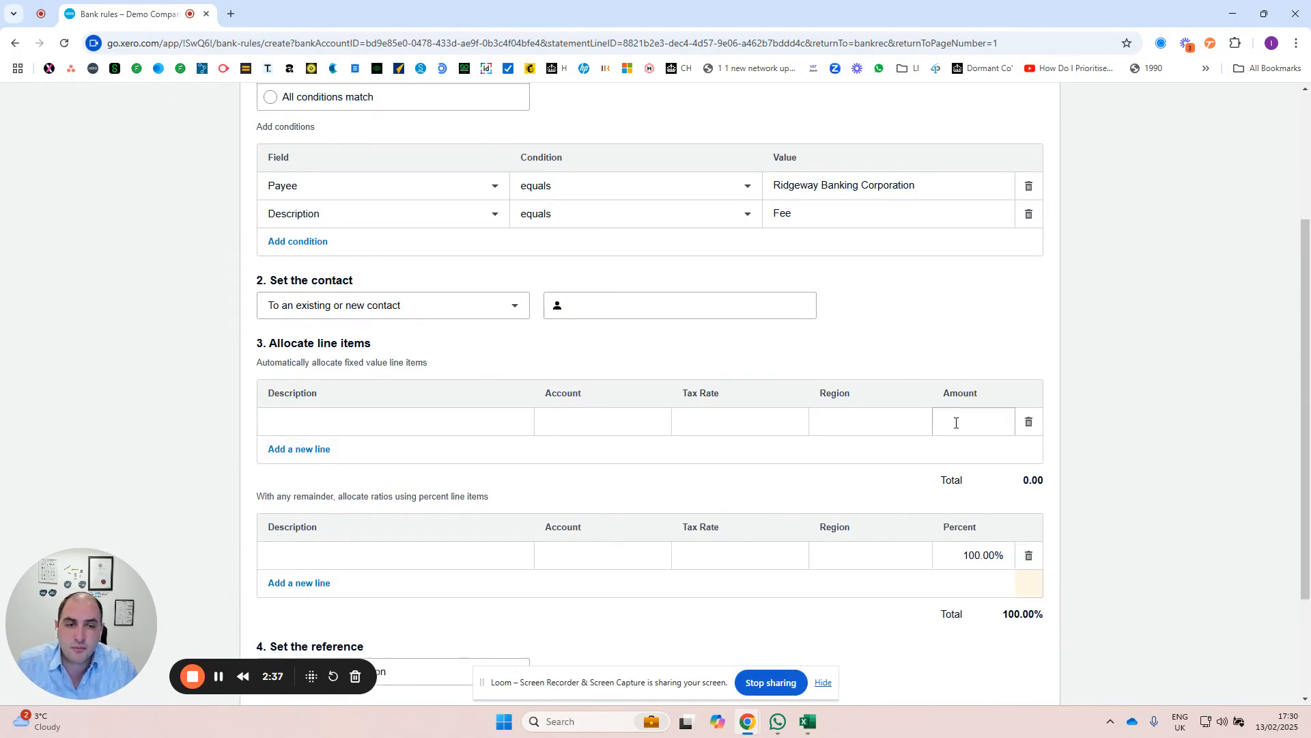
click(955, 421)
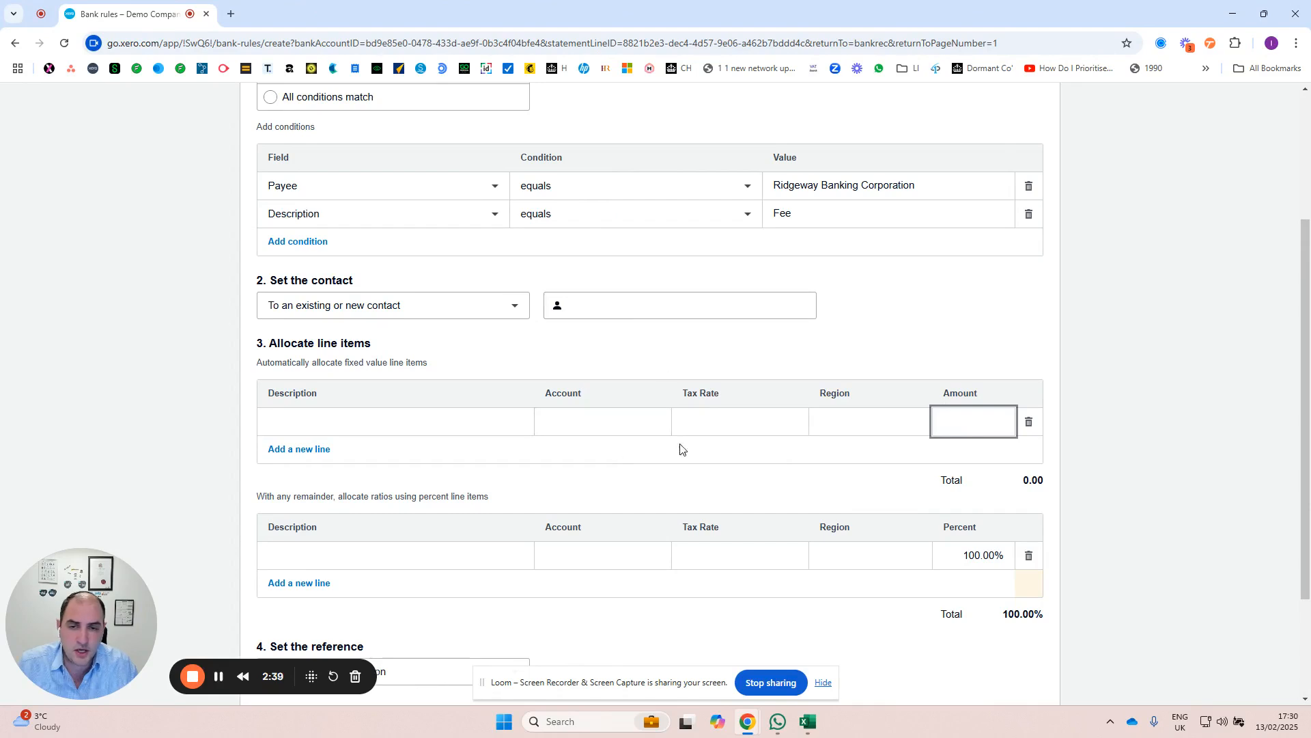
click(358, 423)
click(604, 420)
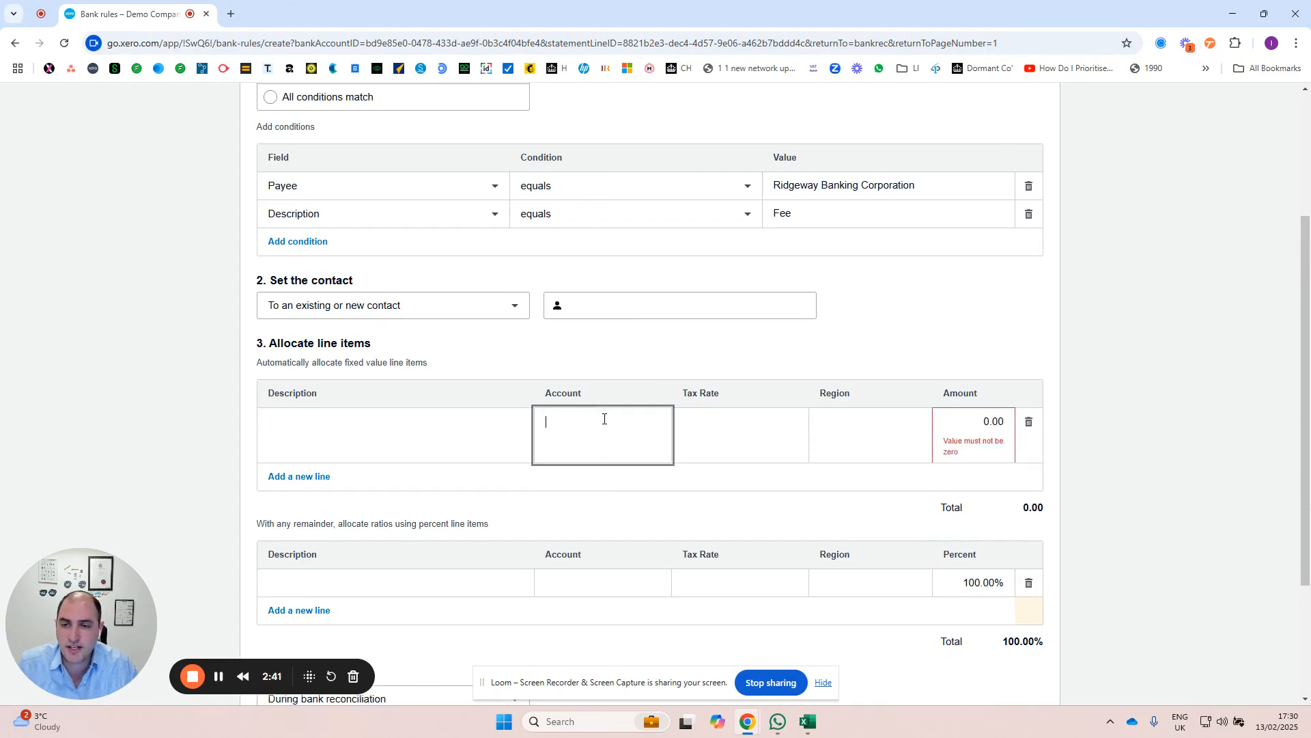
click(776, 426)
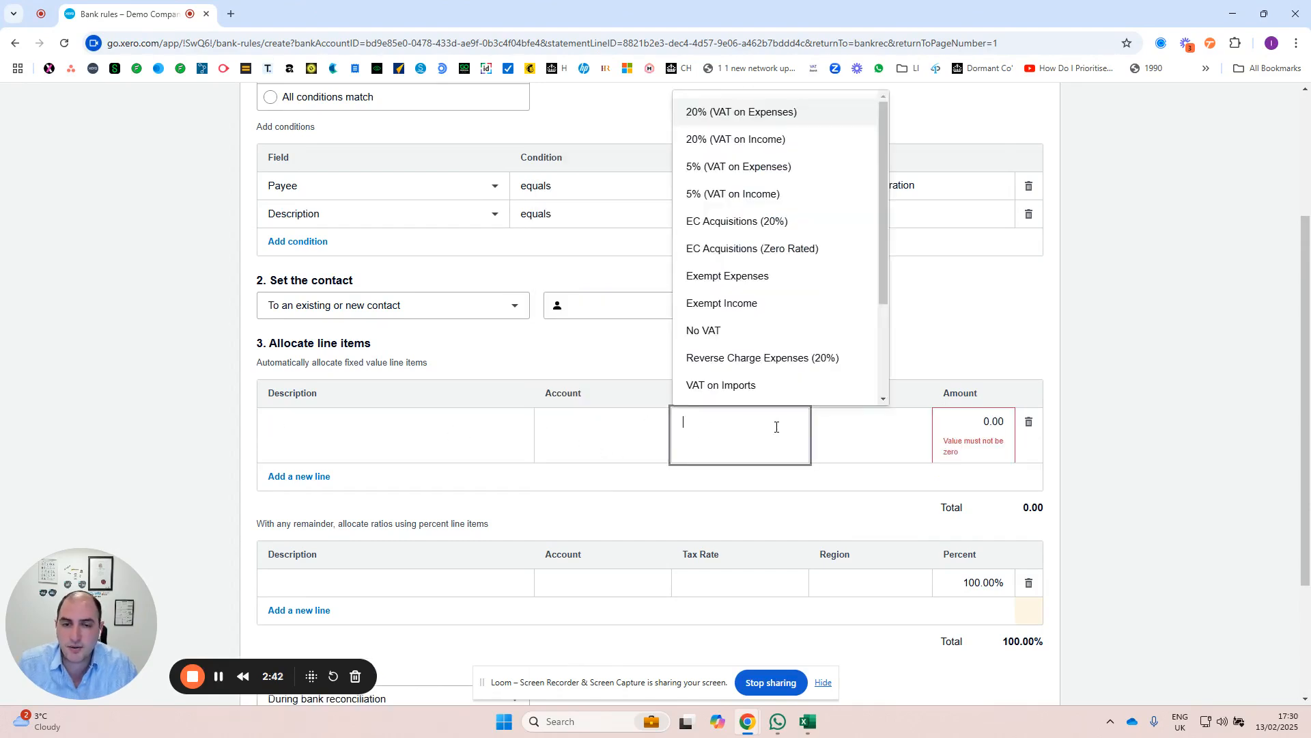
click(891, 430)
click(1195, 345)
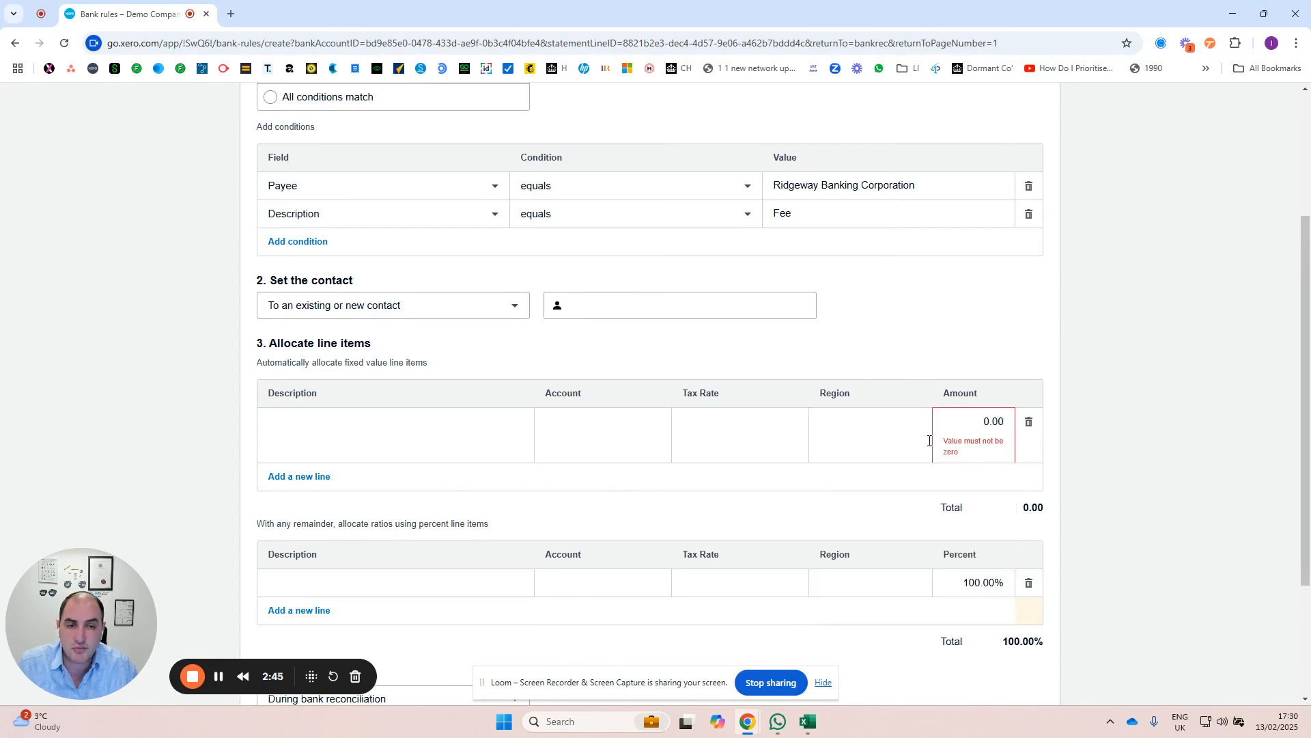
drag(938, 431, 1067, 435)
click(1028, 422)
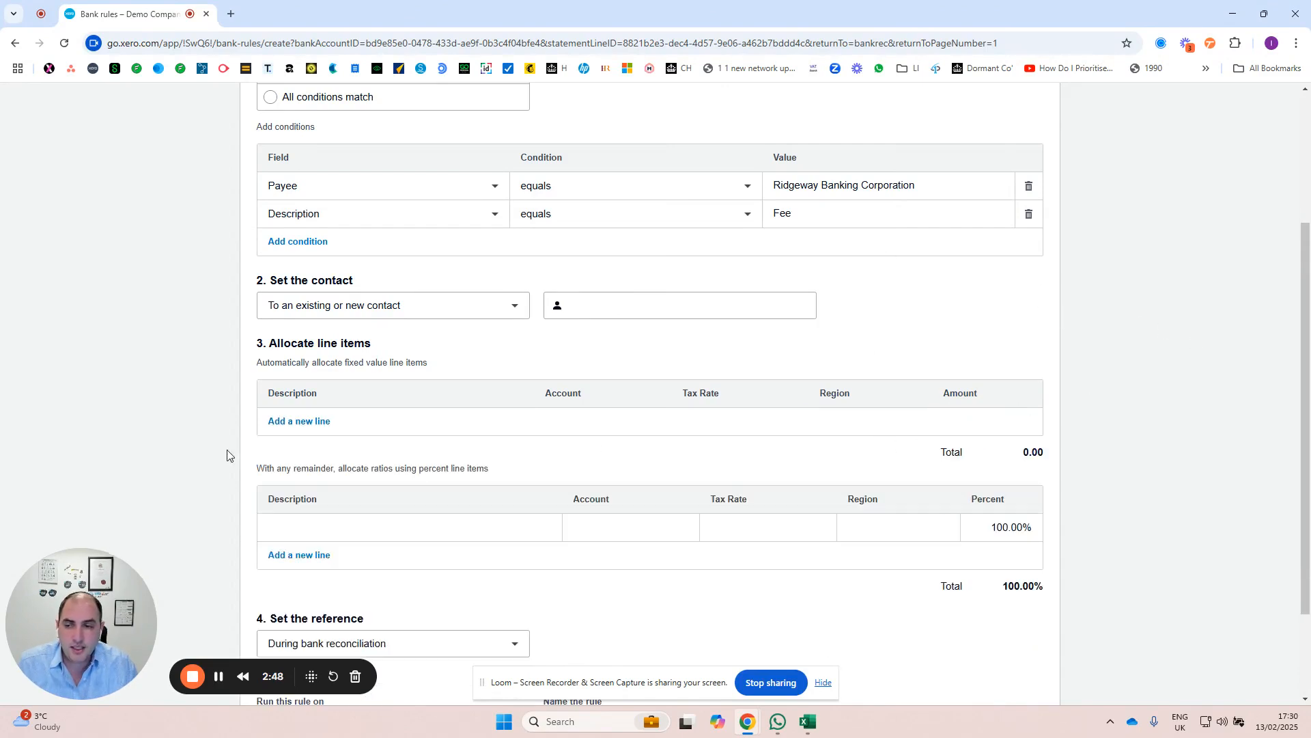
click(298, 421)
click(1029, 422)
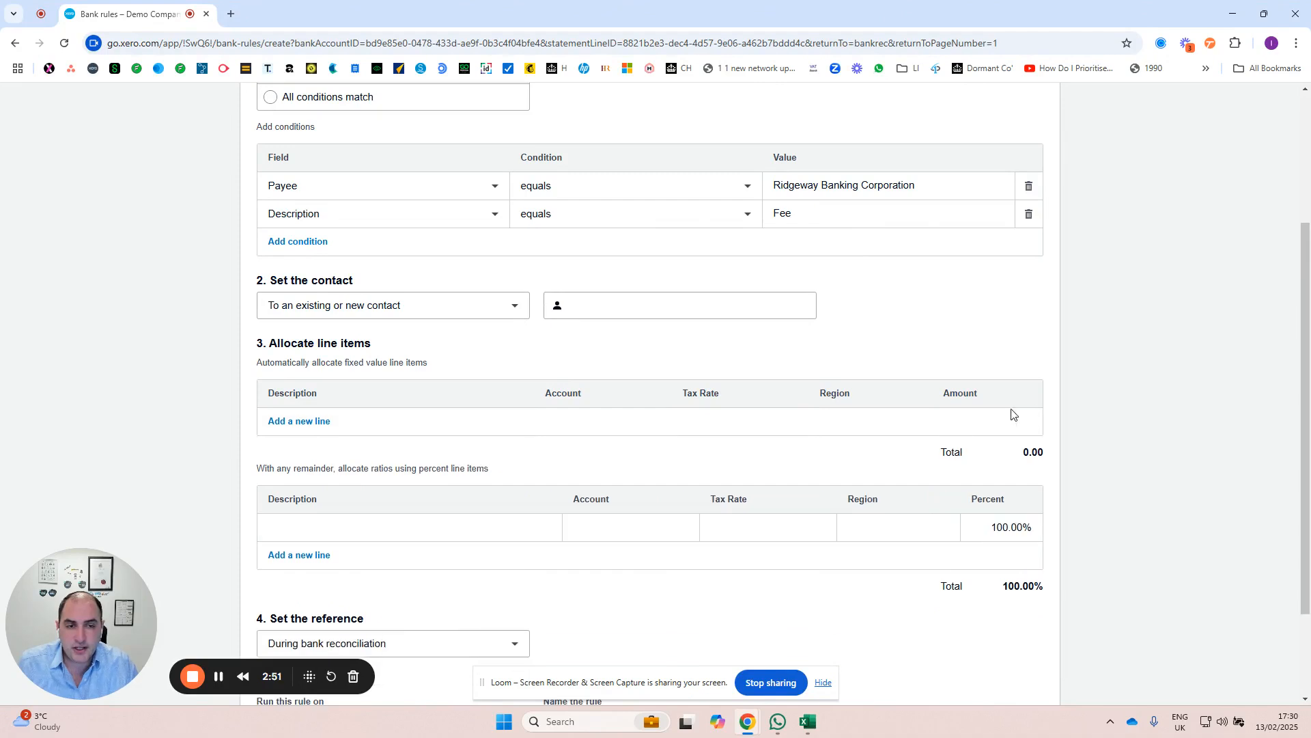
Step: Examine the description and percent fields of the remainder line item
click(353, 524)
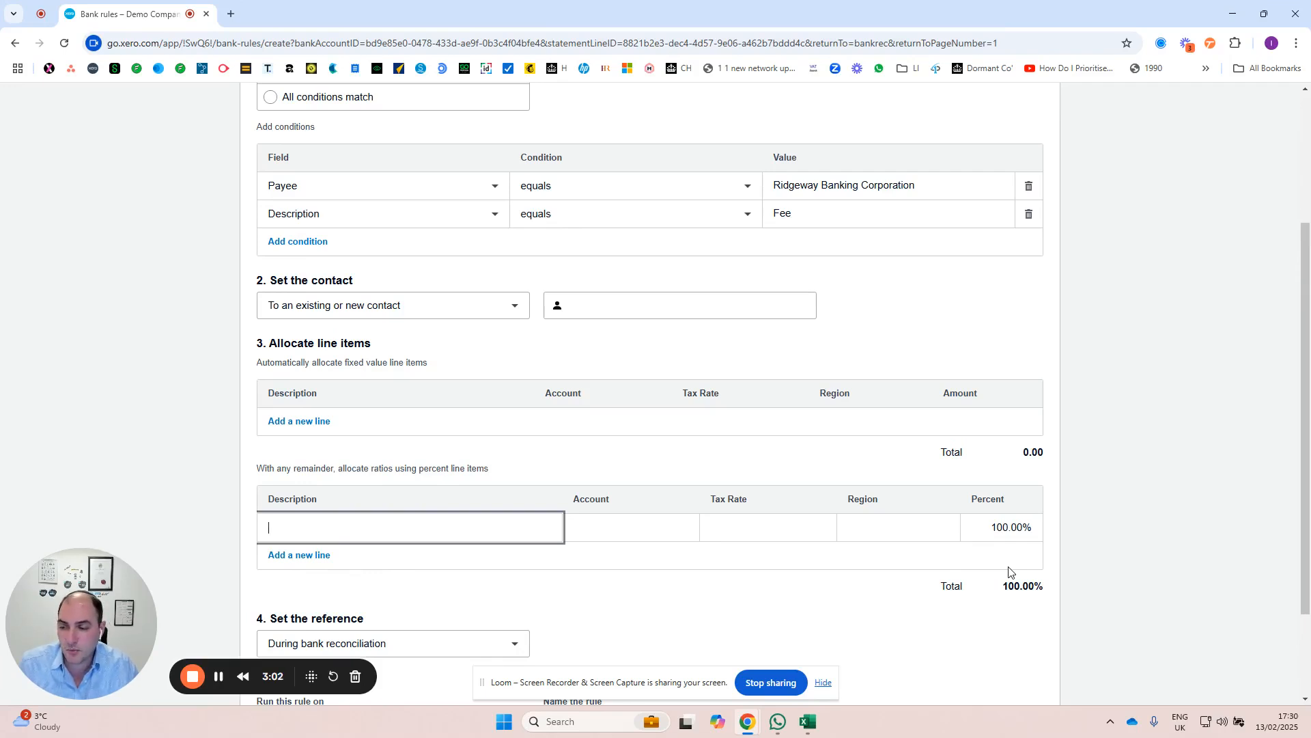
click(998, 534)
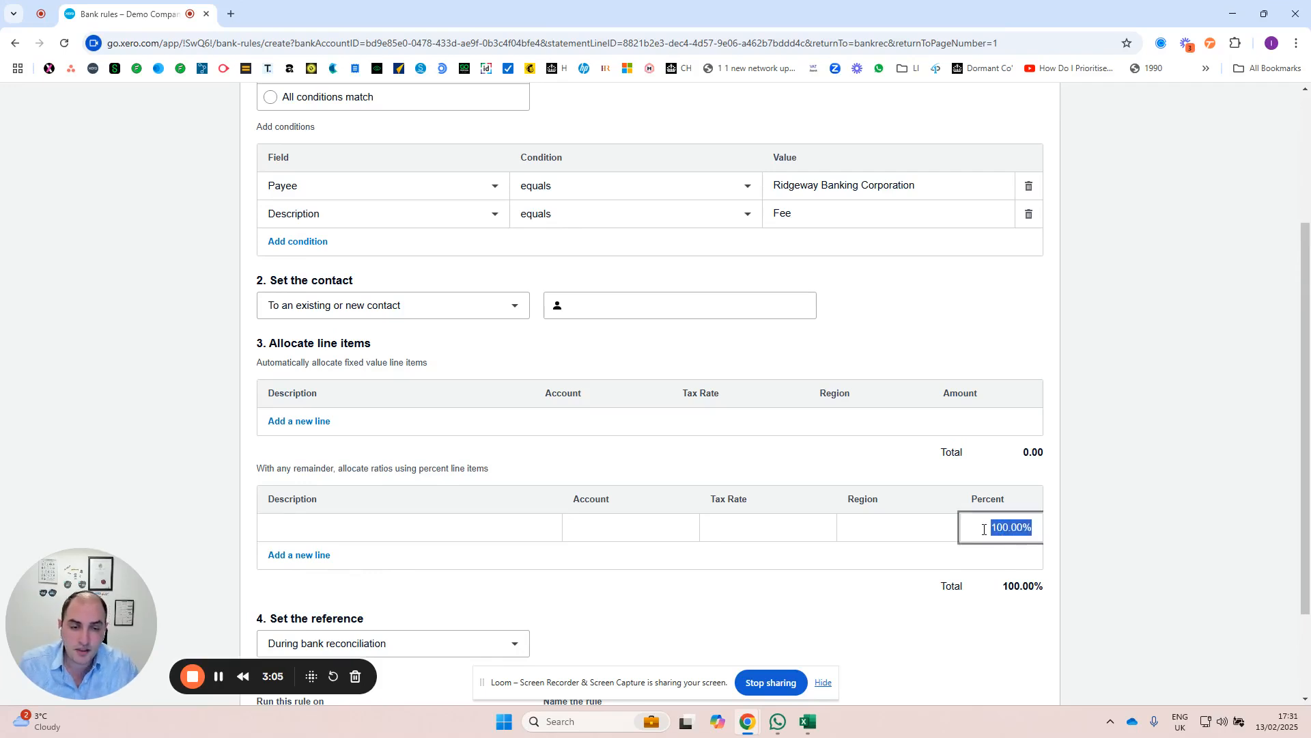
click(405, 531)
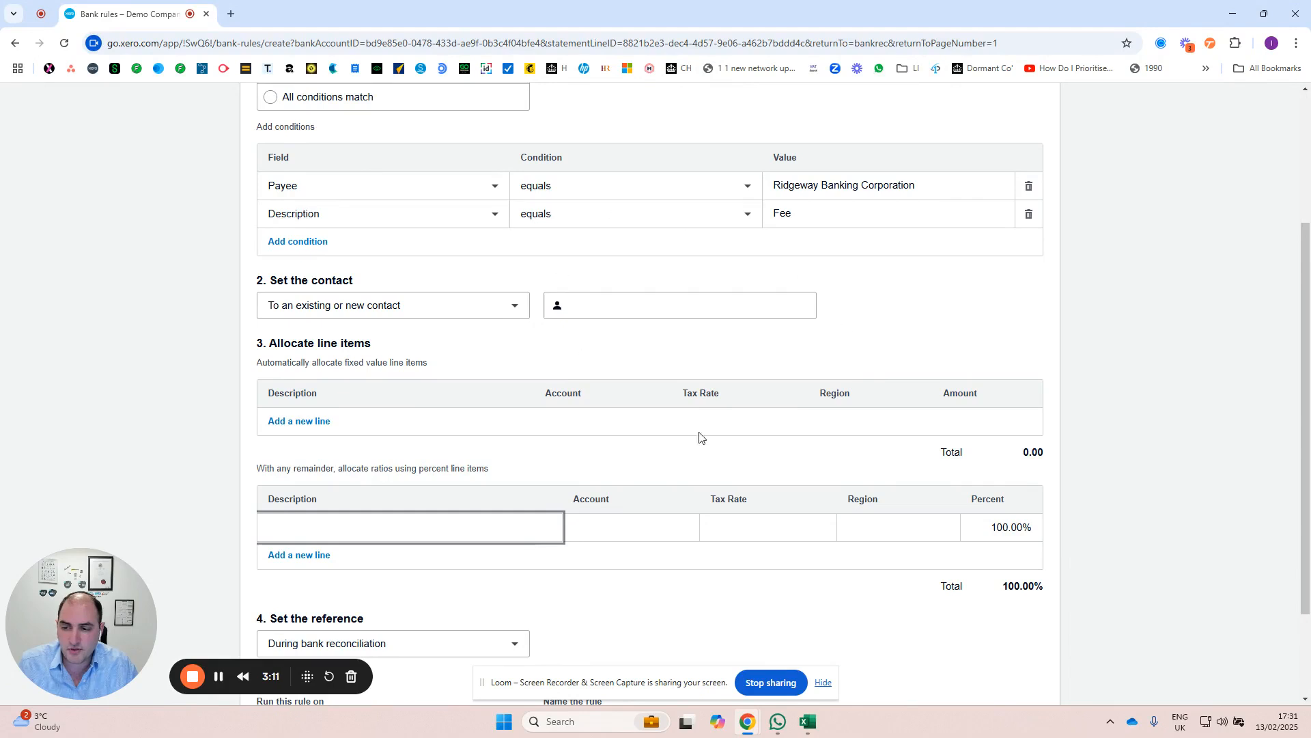
Step: Examine the options for the rule's reference and for the bank account it runs on
scroll(515, 510, down, 2)
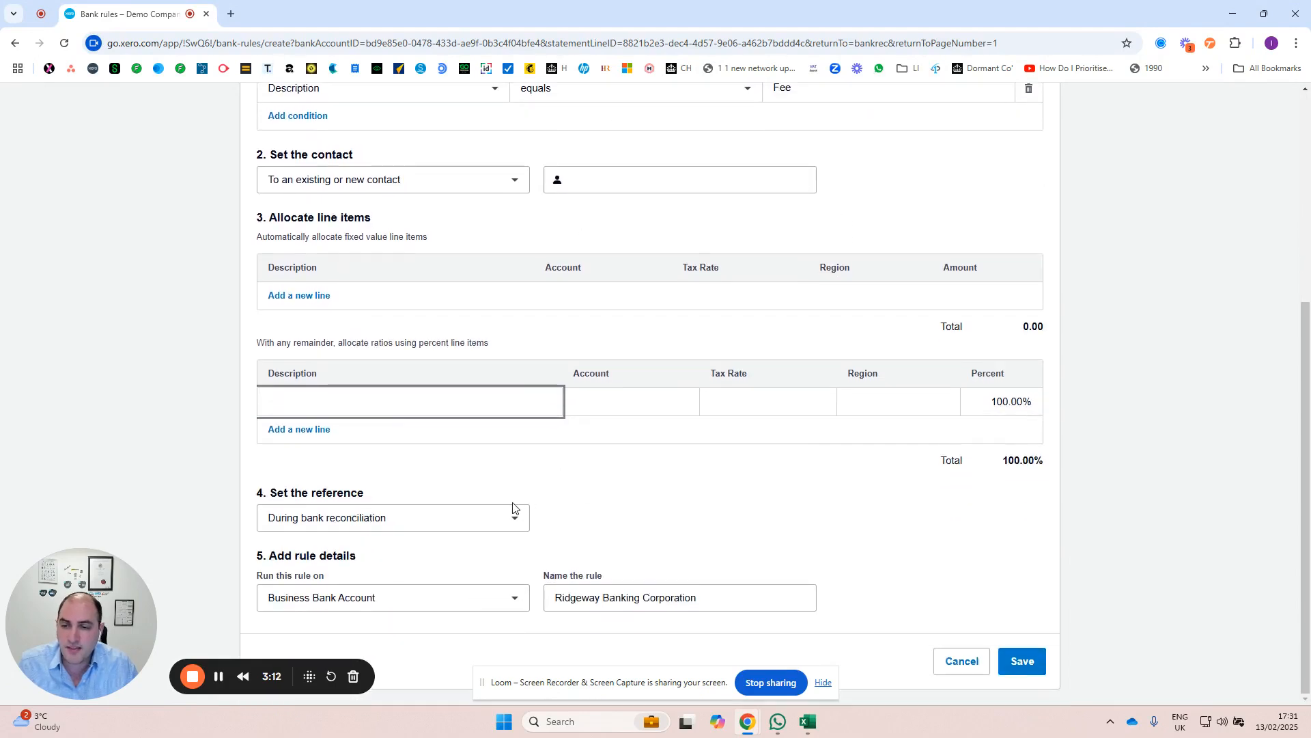
click(444, 519)
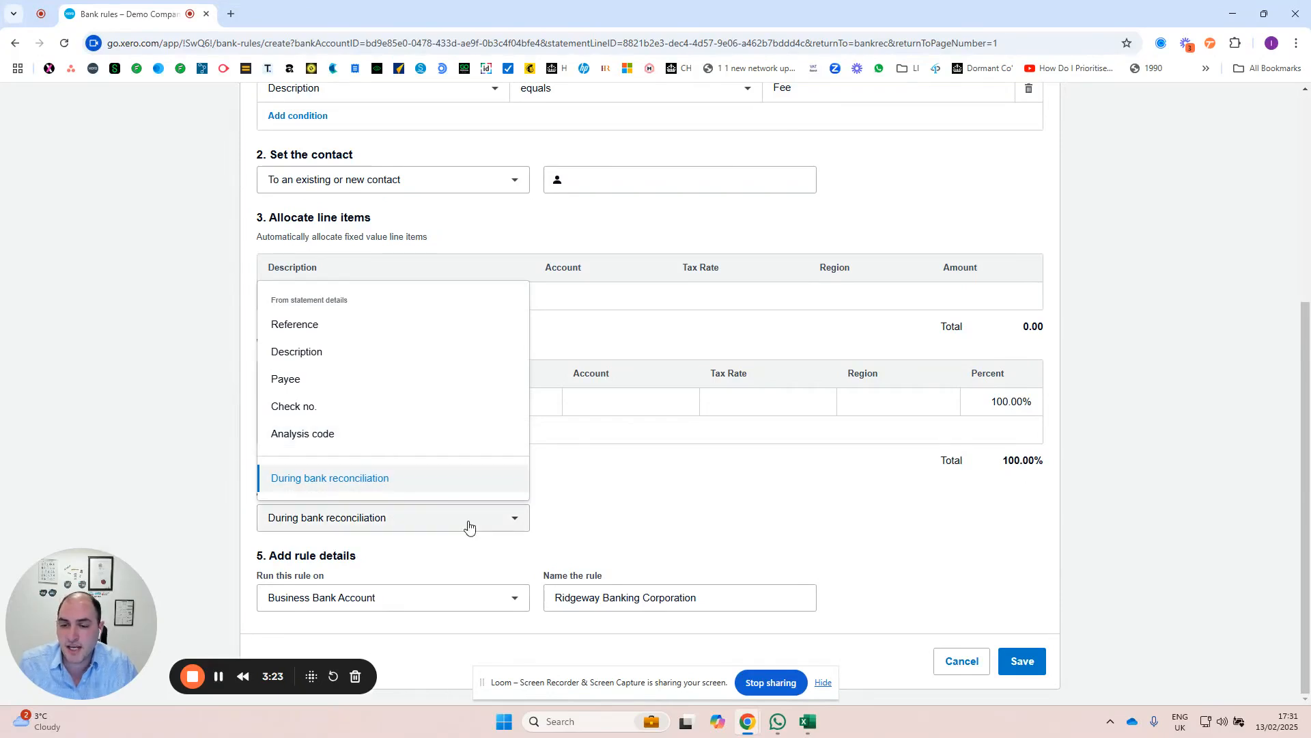
click(542, 574)
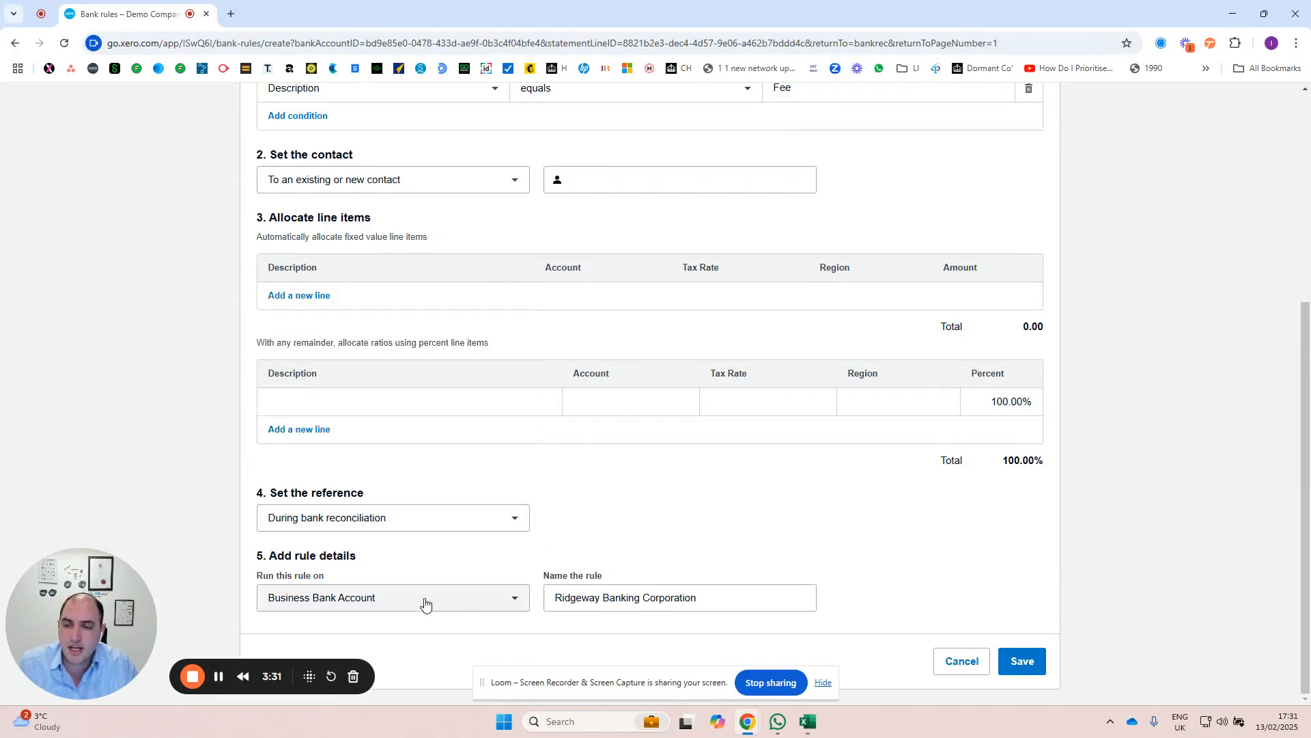
click(424, 602)
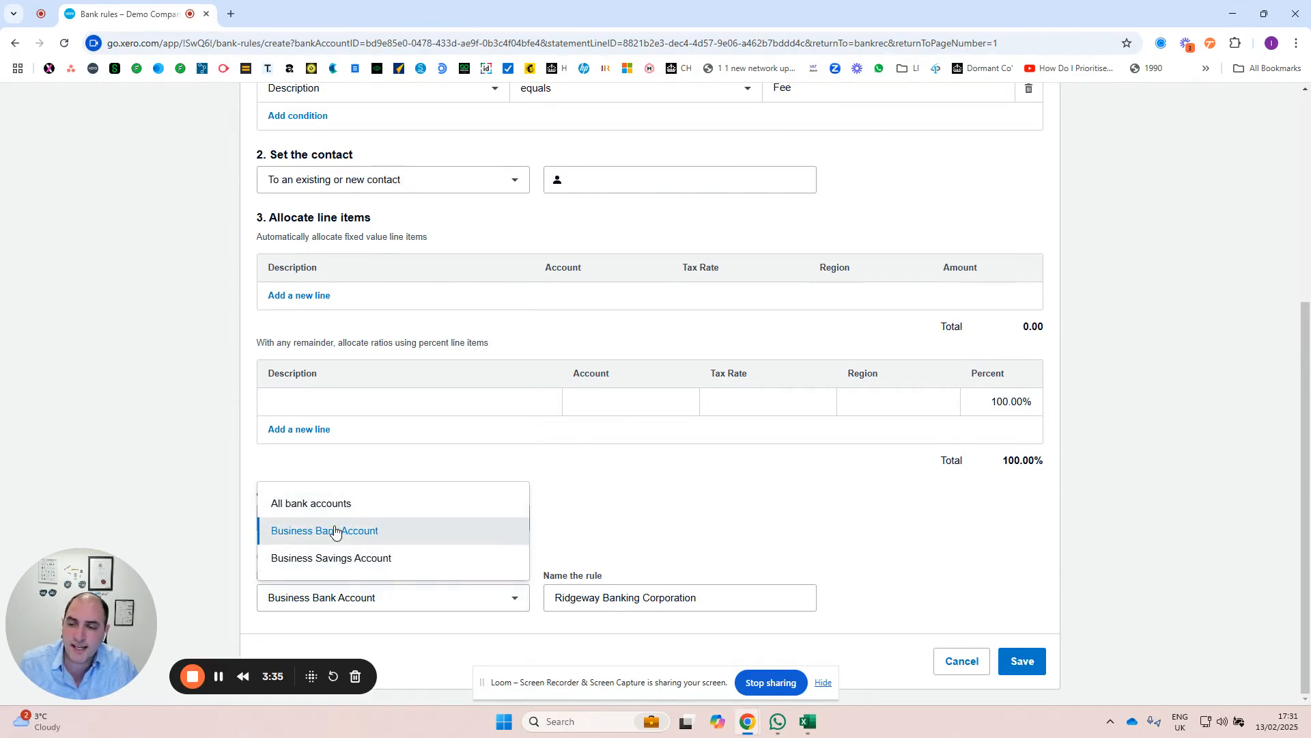
click(526, 609)
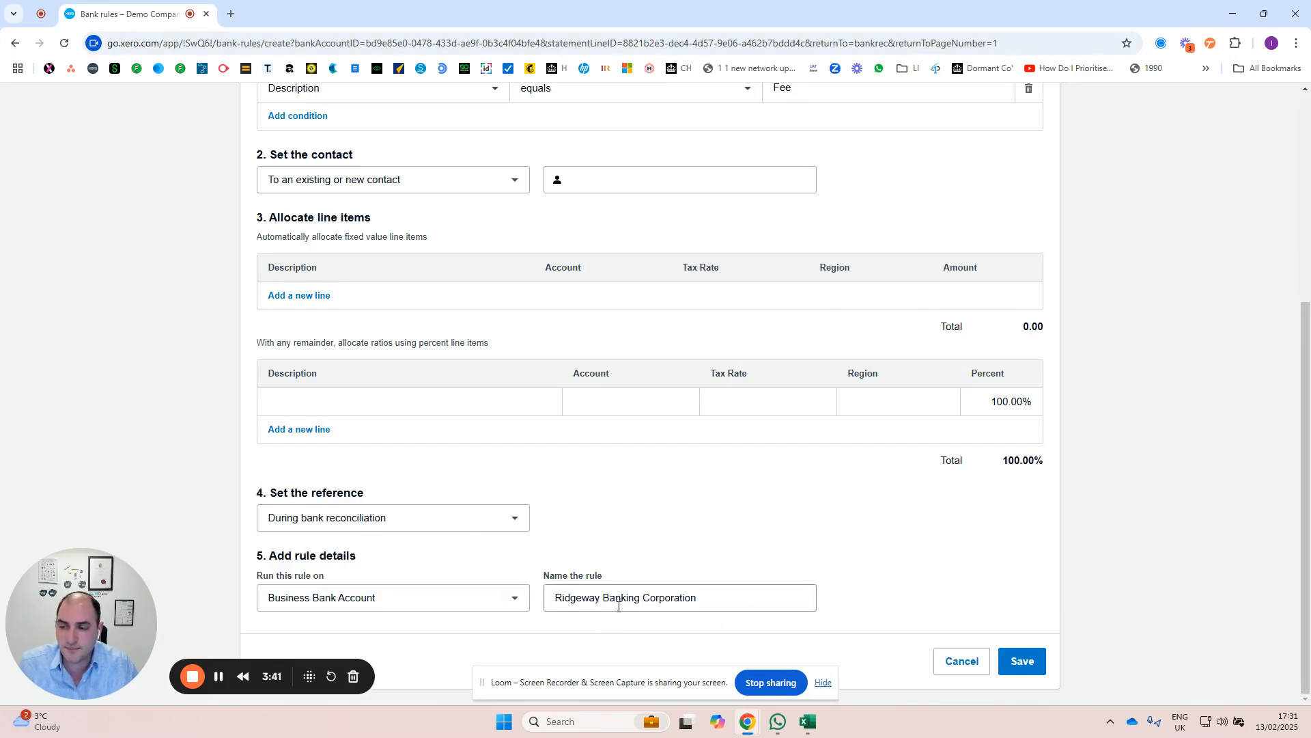
Step: Open the receive money version of the rule and review its sections from conditions to rule details
scroll(601, 504, up, 2)
scroll(597, 503, up, 3)
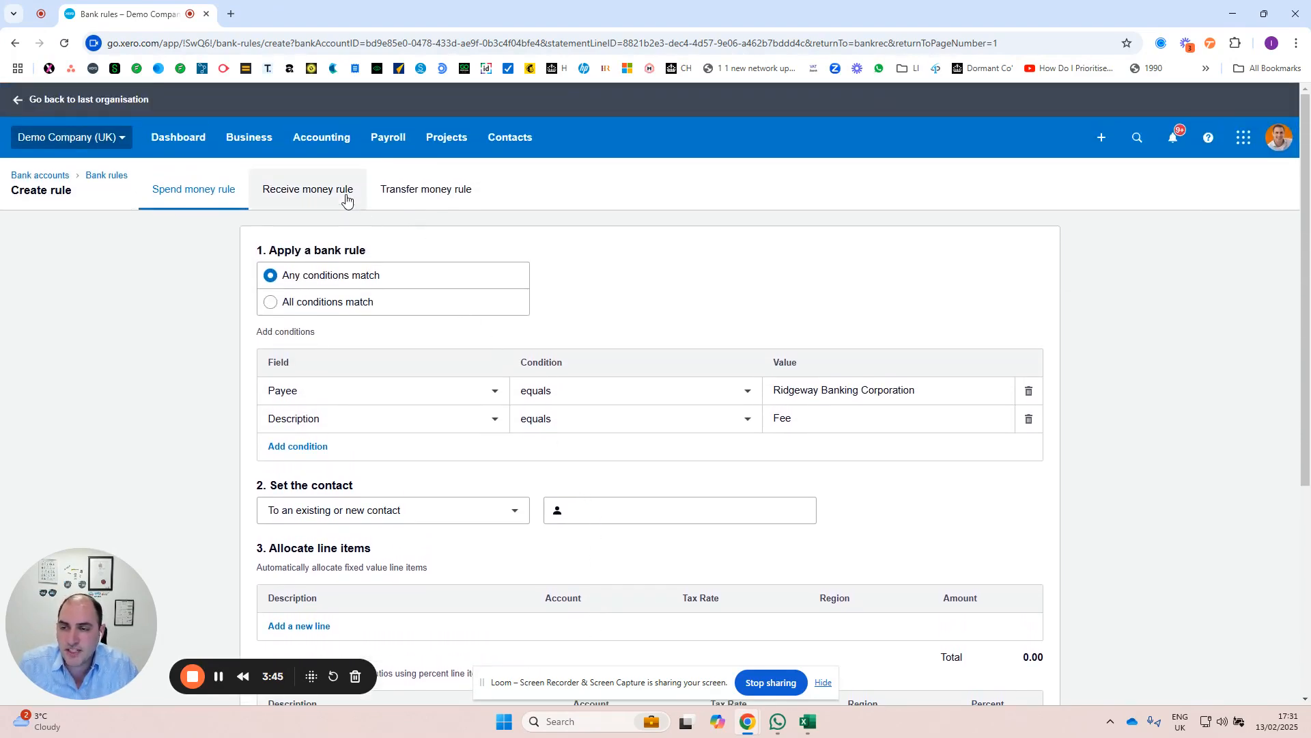
click(346, 199)
scroll(522, 364, down, 4)
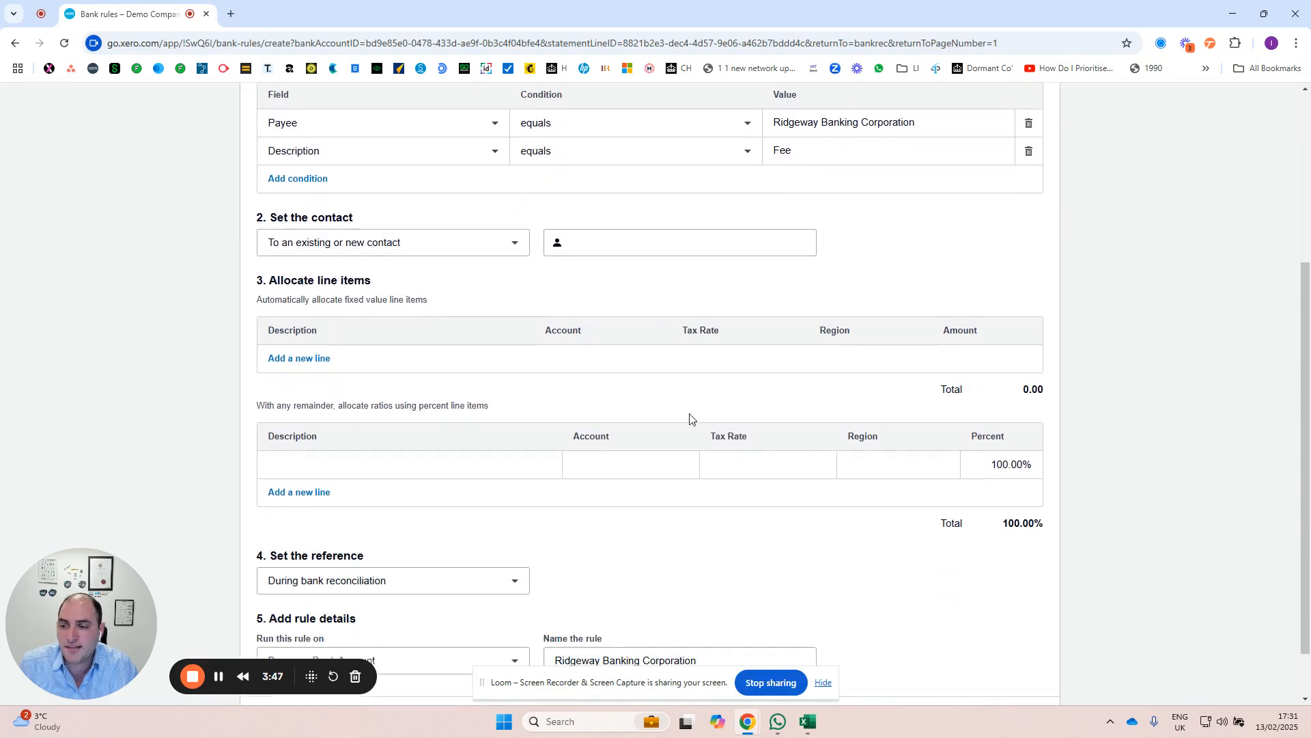
scroll(689, 418, down, 1)
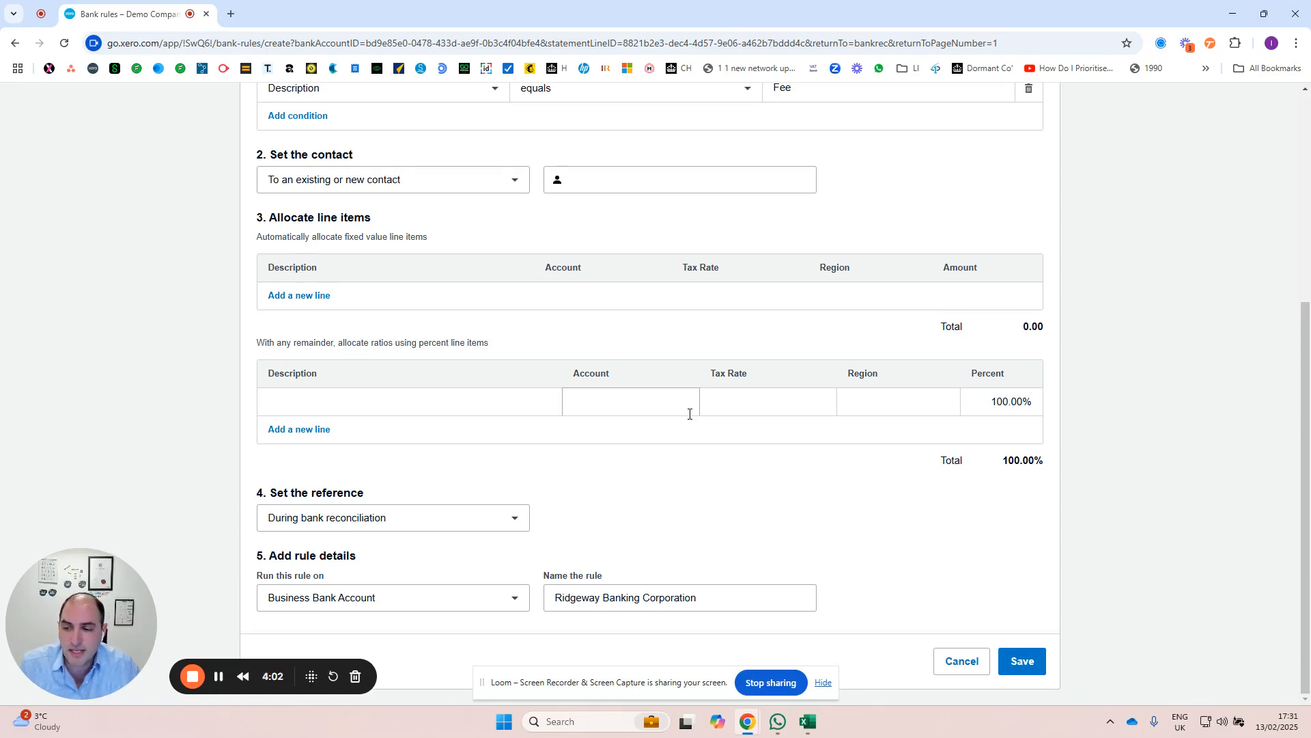
scroll(530, 316, up, 4)
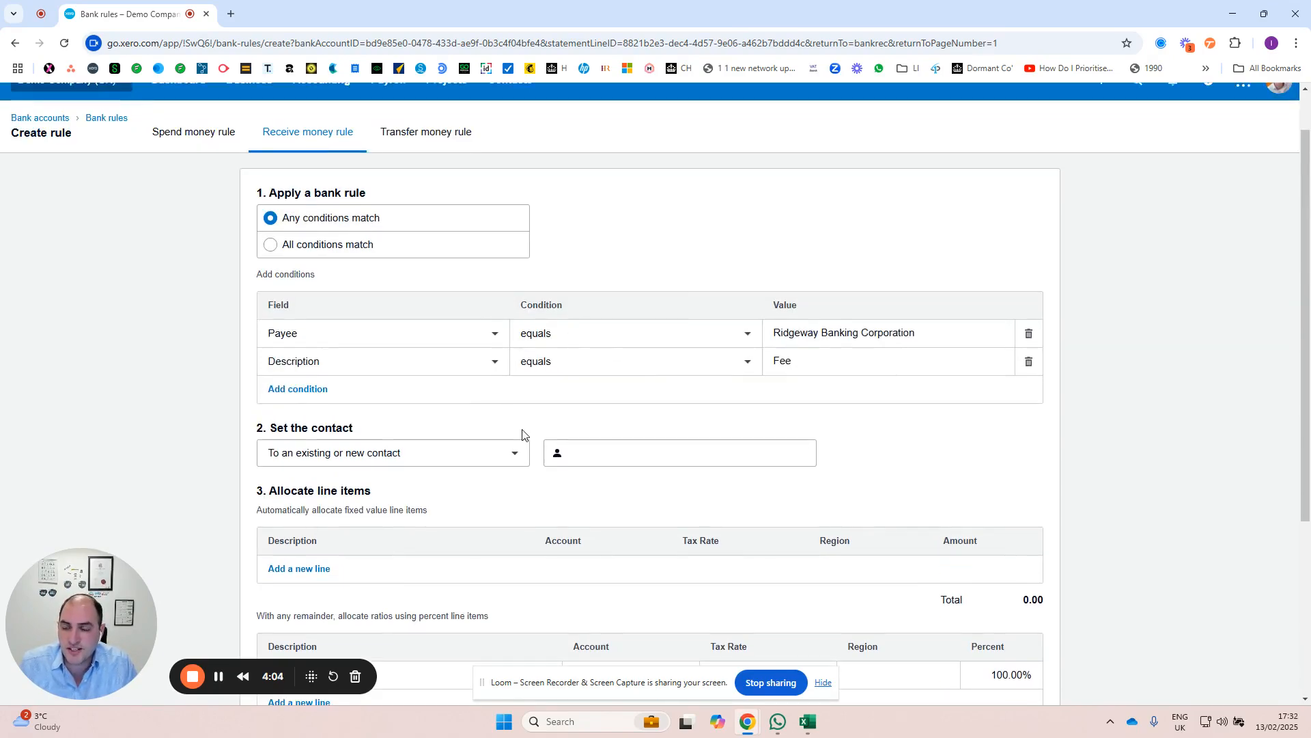
scroll(523, 434, down, 1)
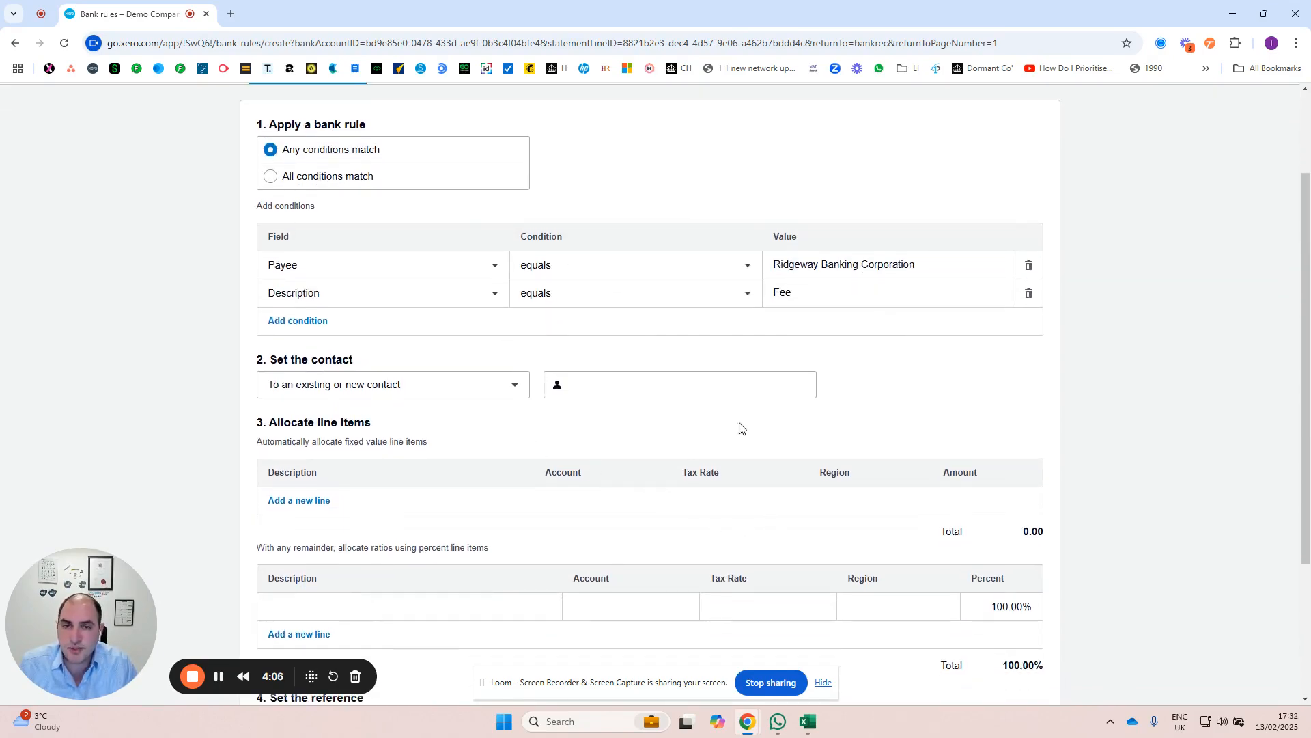
scroll(688, 375, down, 3)
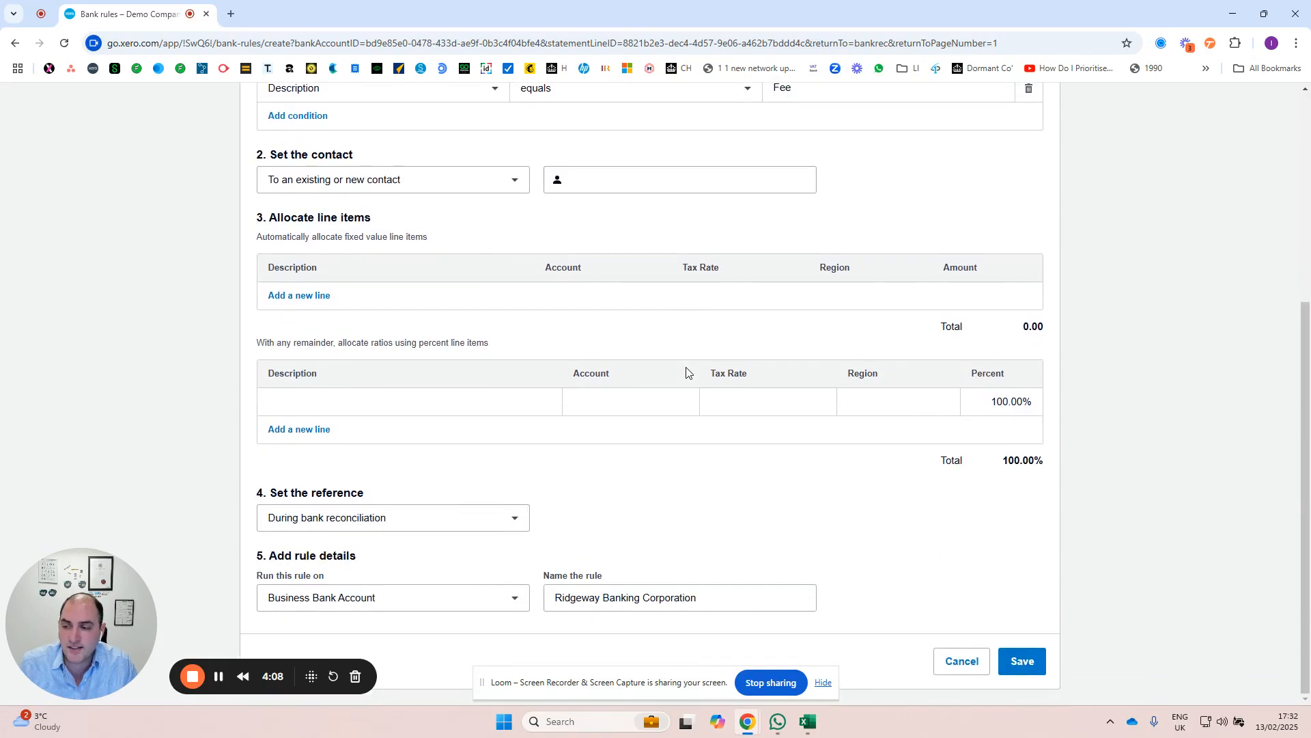
Step: Open the transfer money version of the rule and examine the choices for its transfer bank account and optional tracking region
scroll(401, 290, up, 5)
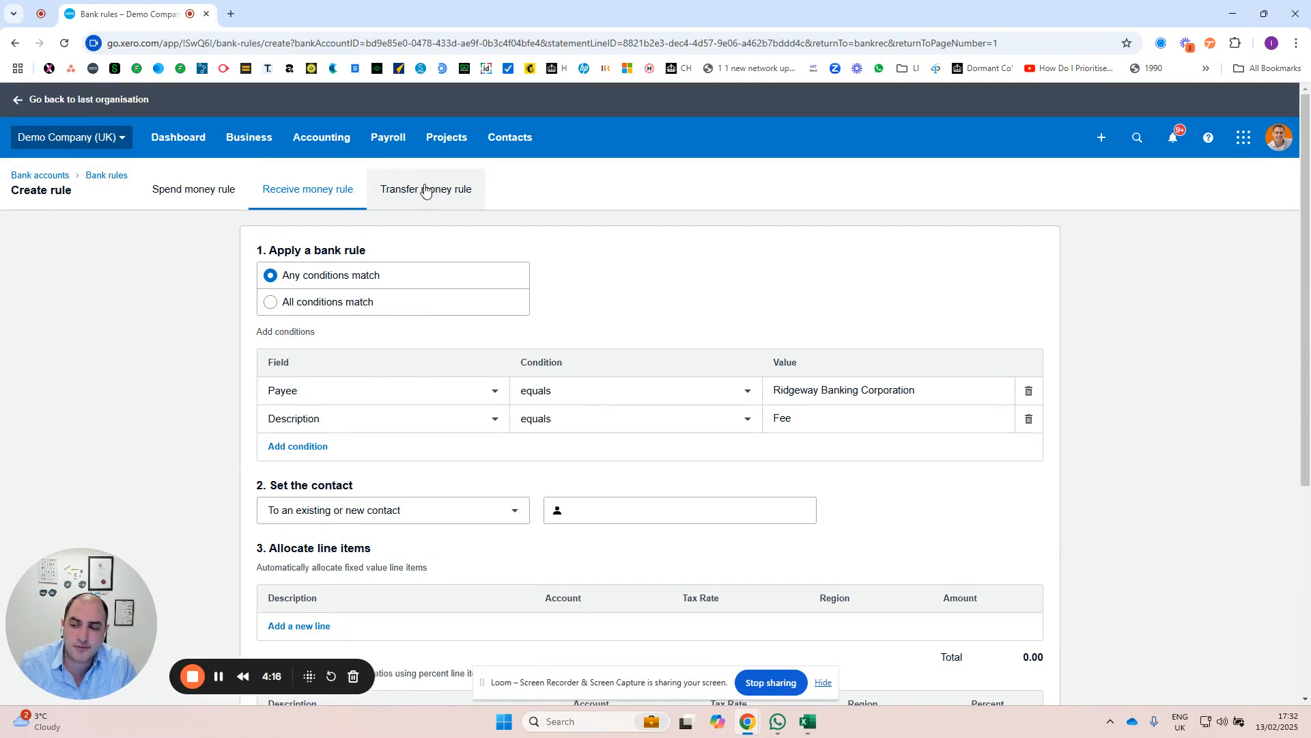
click(427, 191)
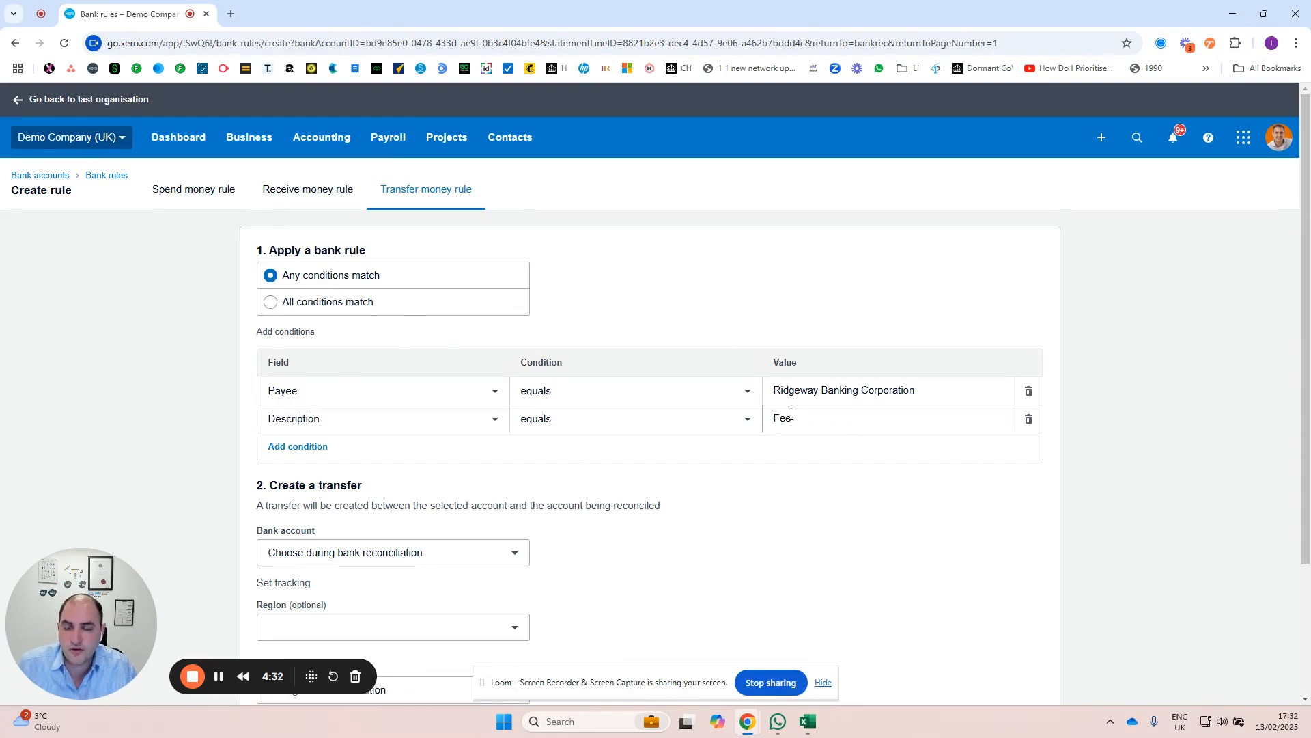
scroll(694, 427, down, 3)
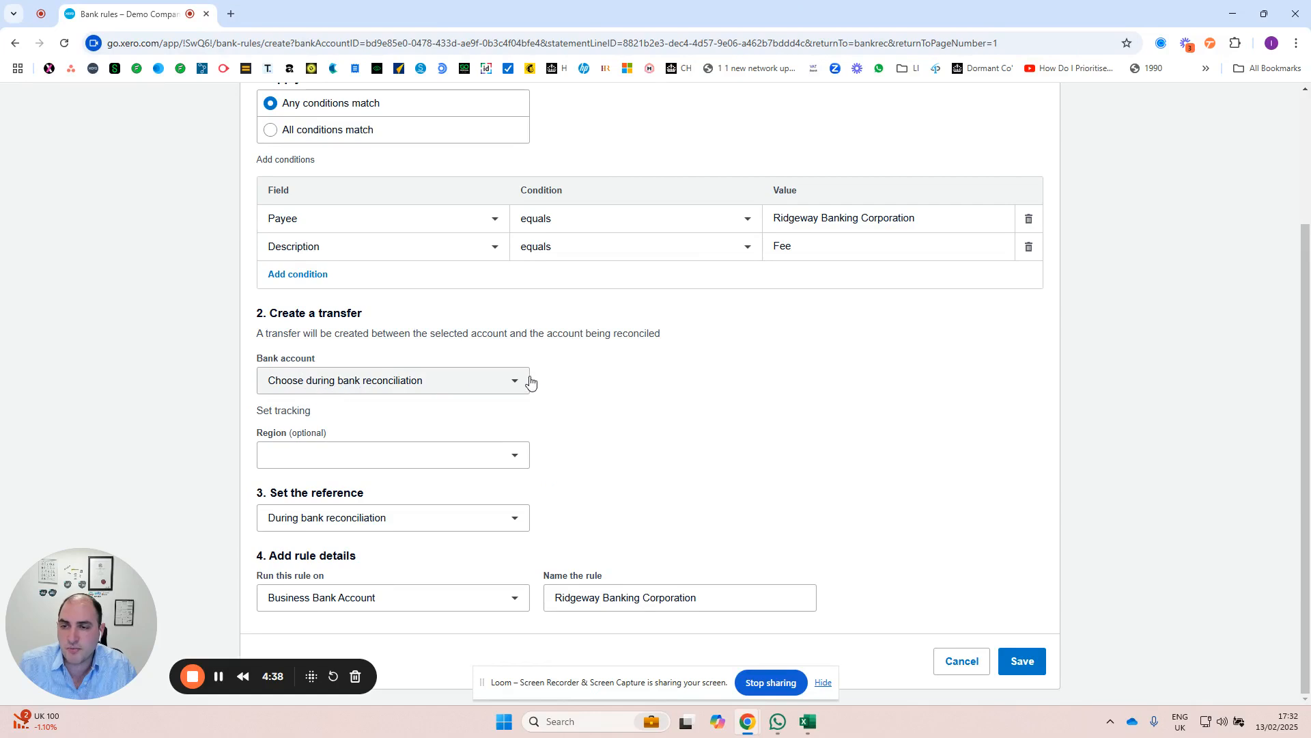
click(380, 378)
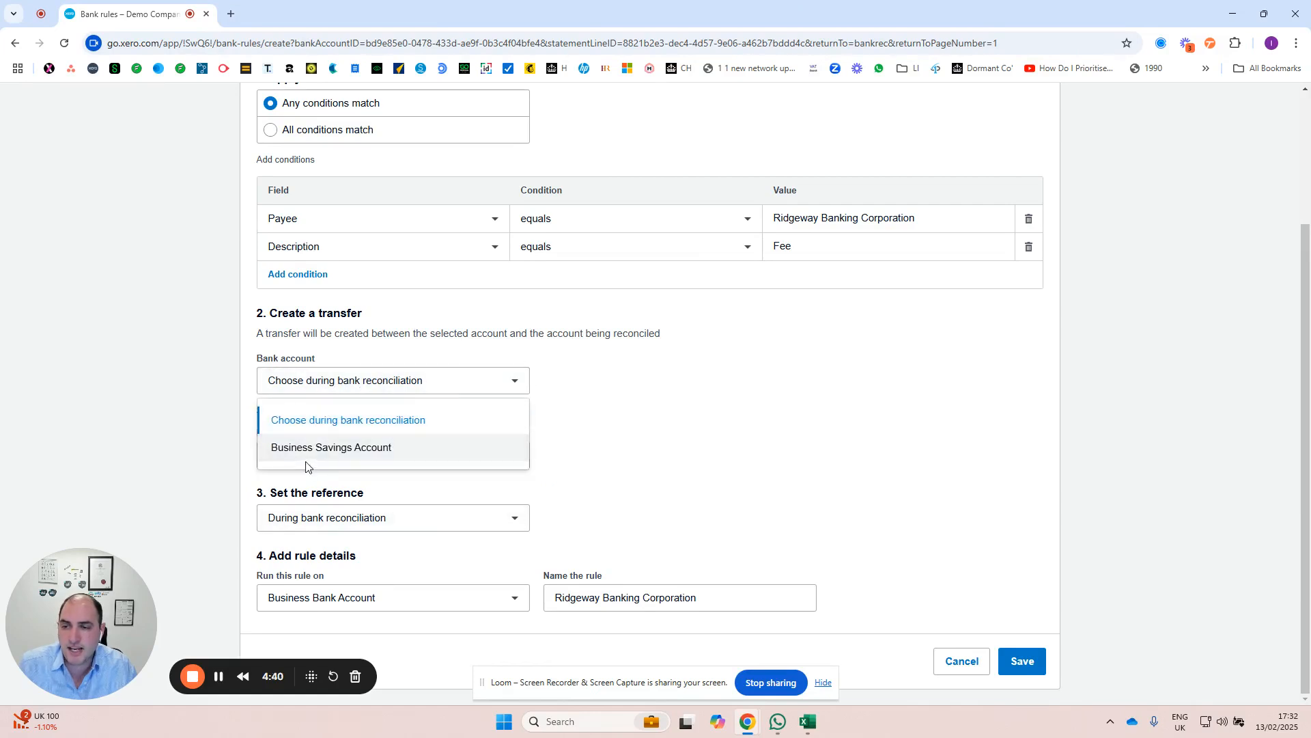
click(623, 425)
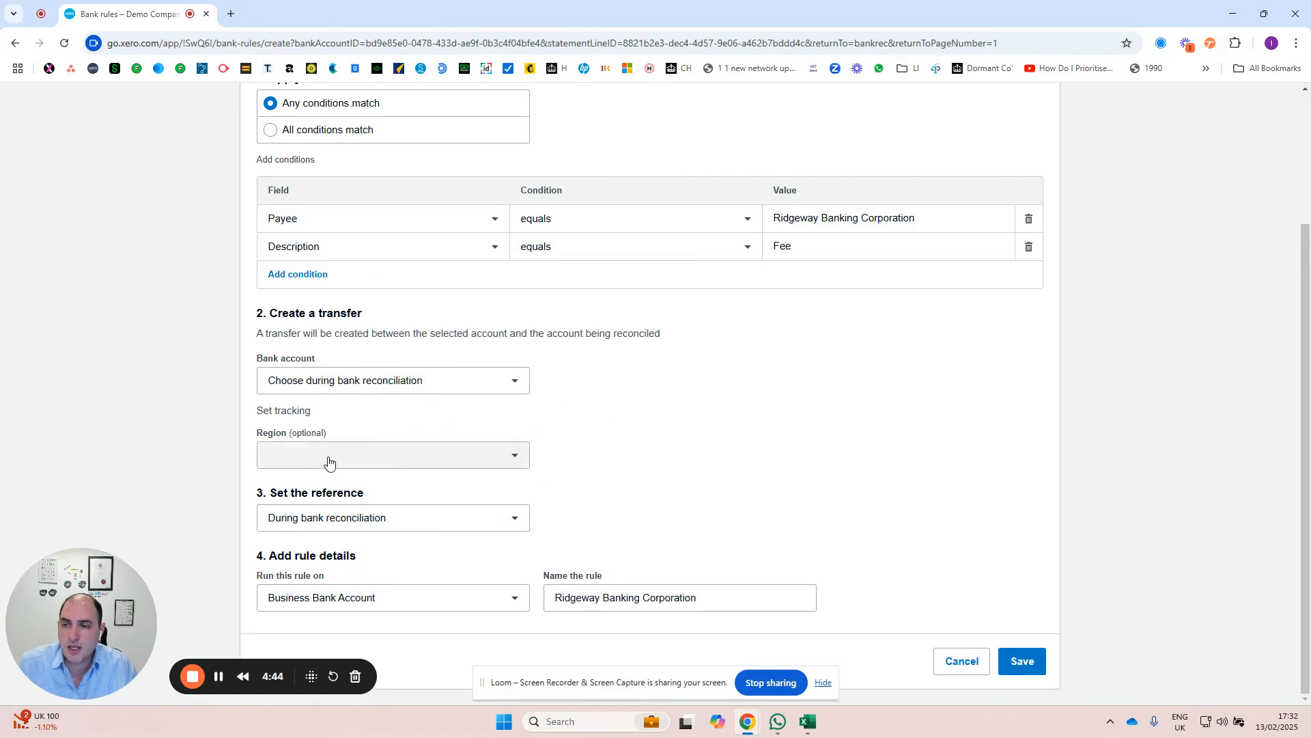
click(328, 461)
click(667, 428)
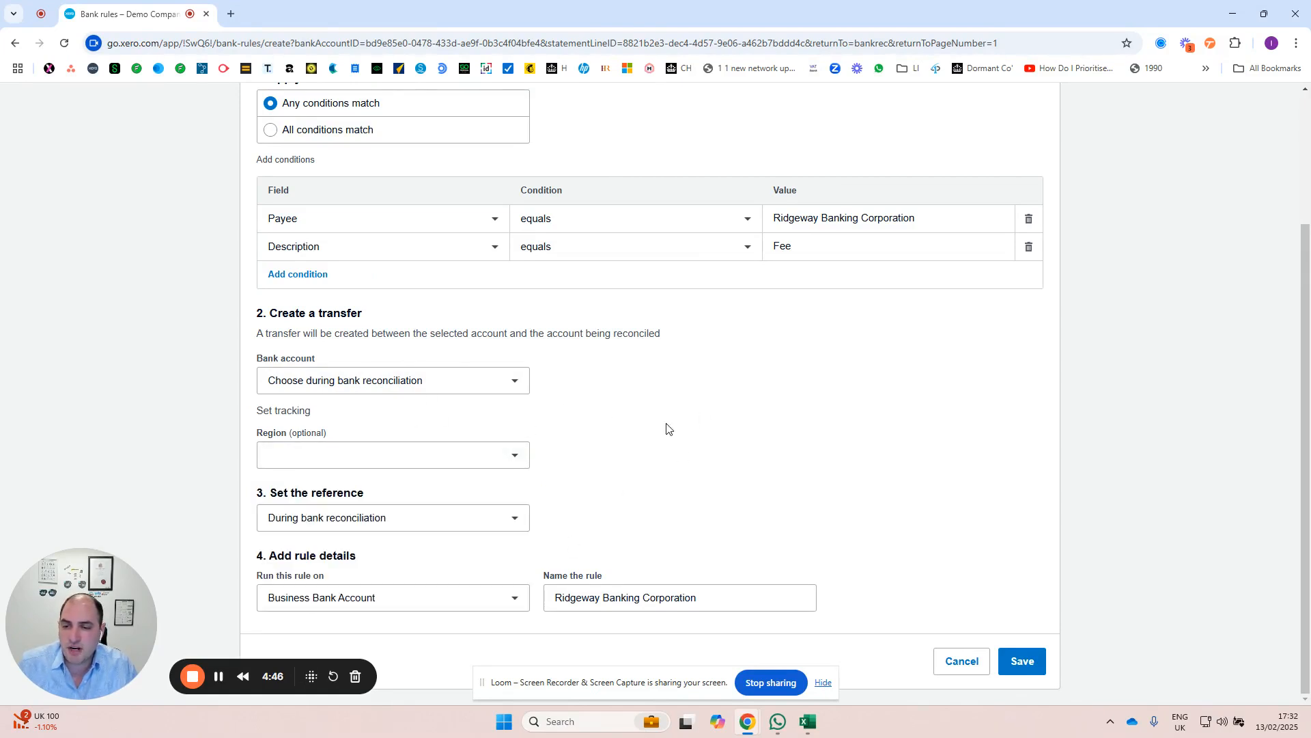
Step: Examine the transfer money rule's reference options and the bank accounts it can run on
click(372, 526)
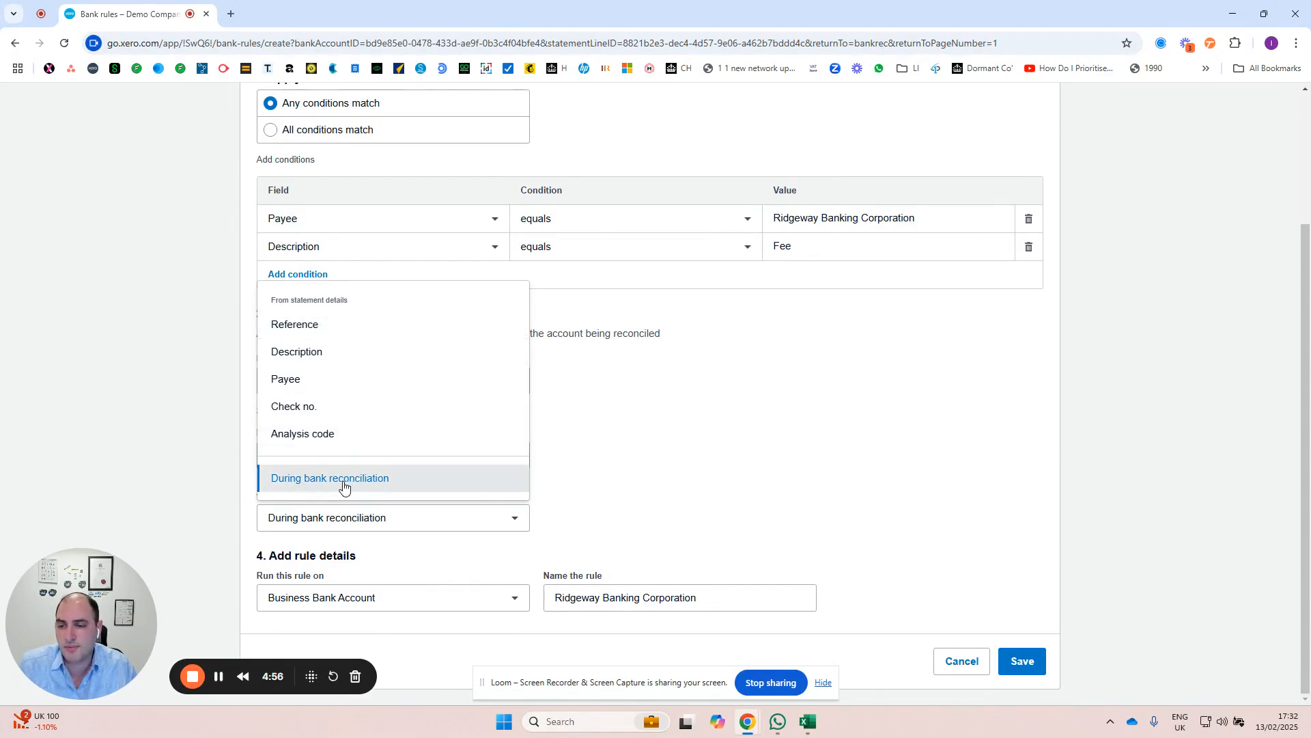
click(463, 564)
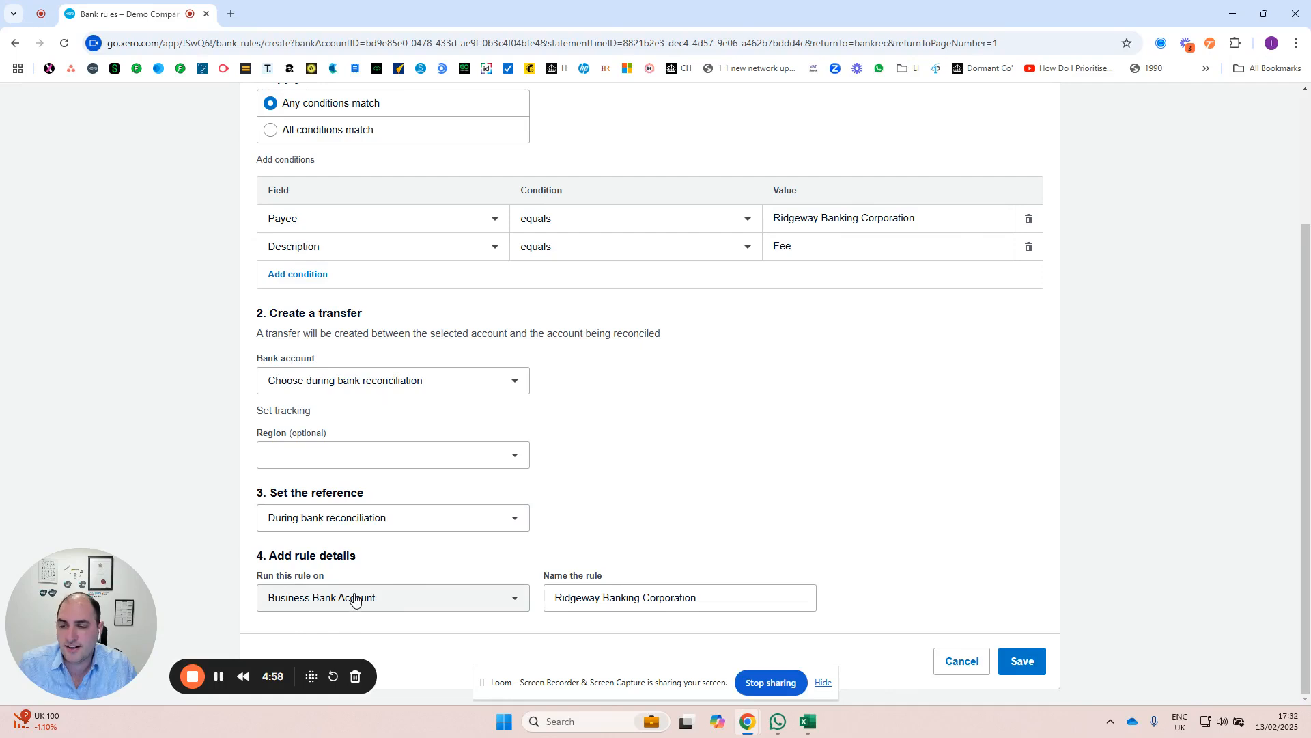
click(354, 599)
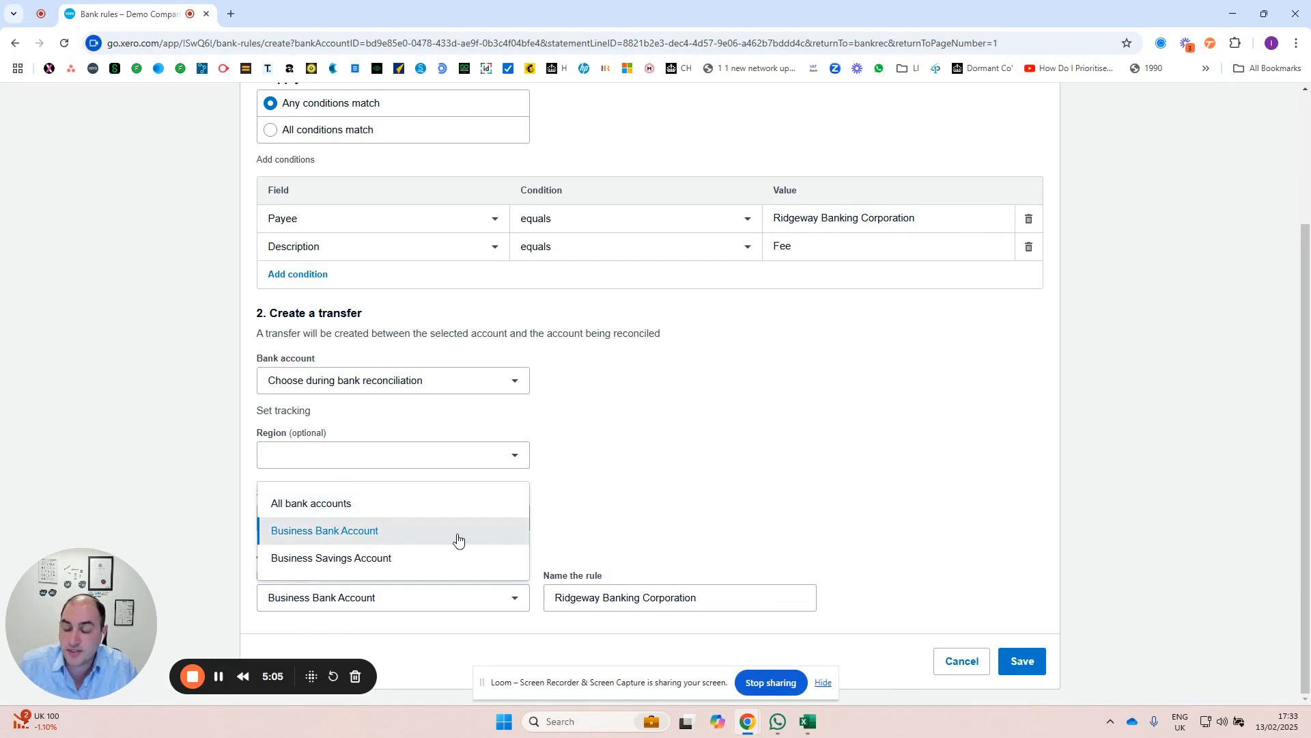
click(656, 503)
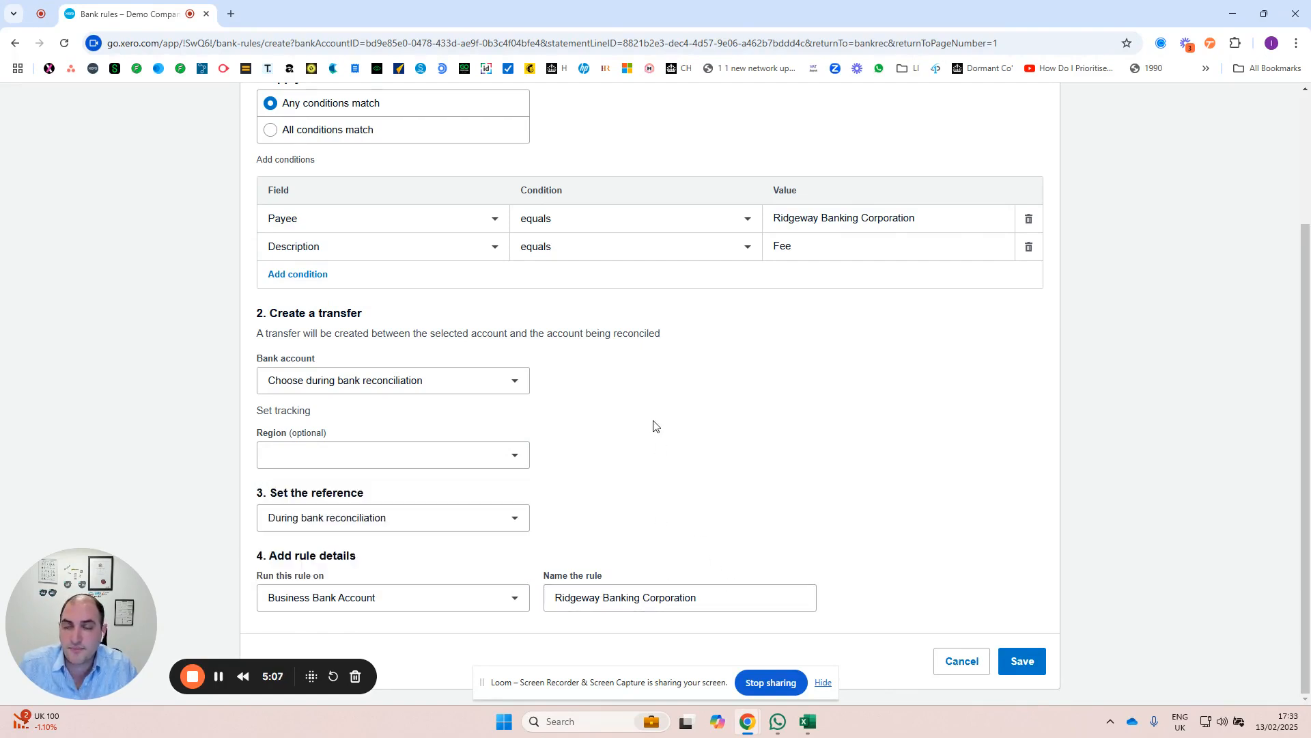